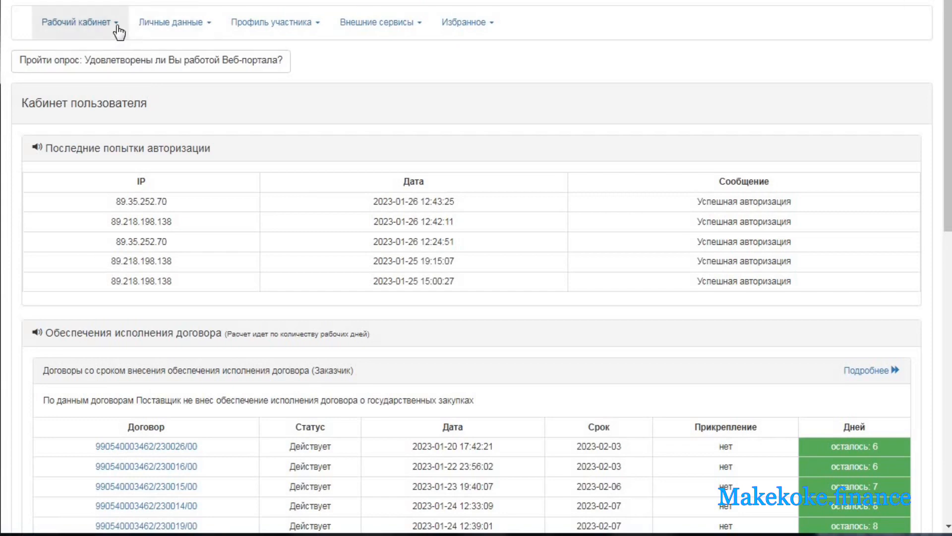
# Open the approved 2023 annual procurement plan with act number 17 dated 2023-01-17
pyautogui.click(117, 24)
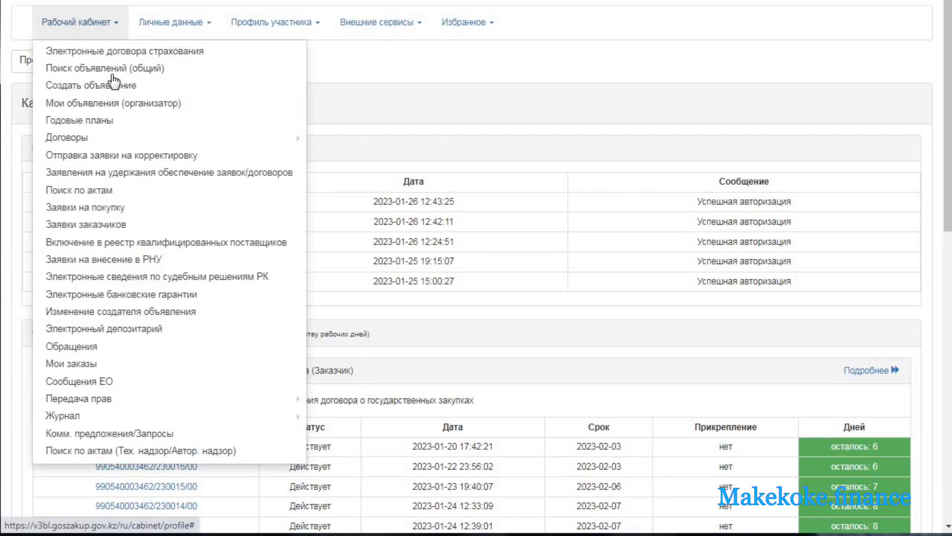
pyautogui.click(102, 125)
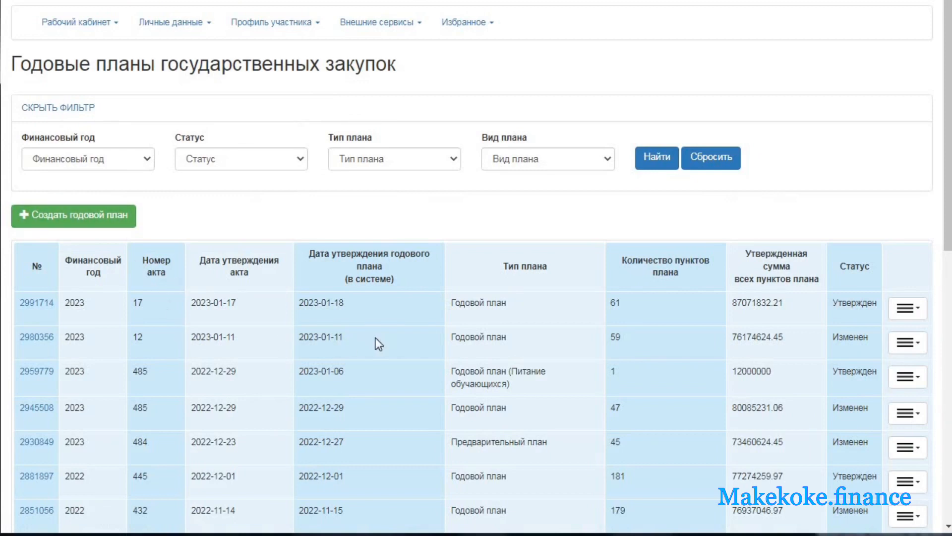
pyautogui.moveTo(872, 302); pyautogui.dragTo(838, 300)
pyautogui.click(553, 309)
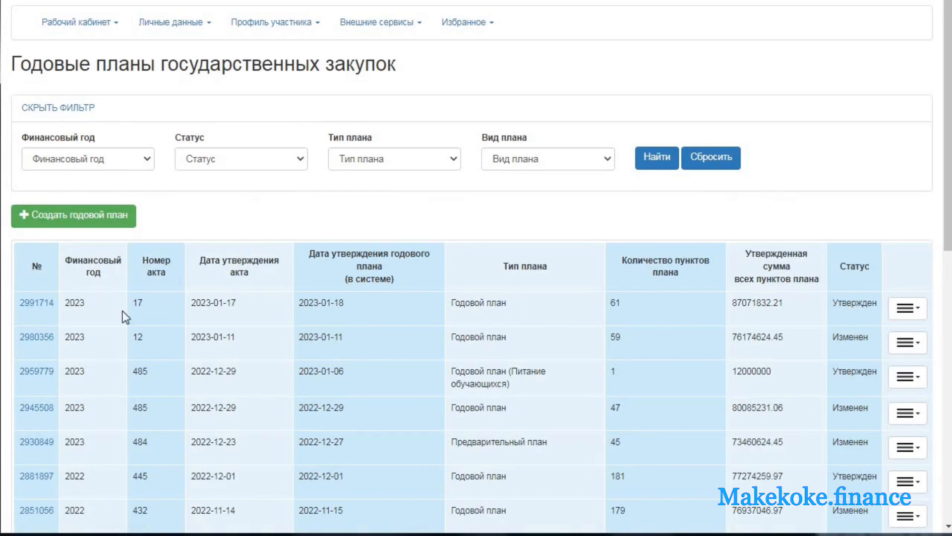
pyautogui.click(43, 303)
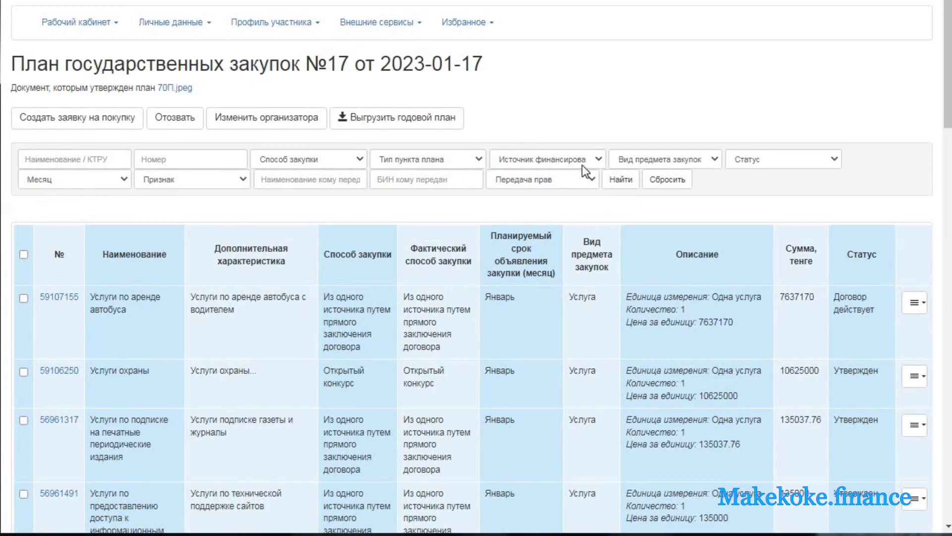
# Filter the plan items by procurement subject type "Товар" and status "Утвержден"
pyautogui.click(651, 163)
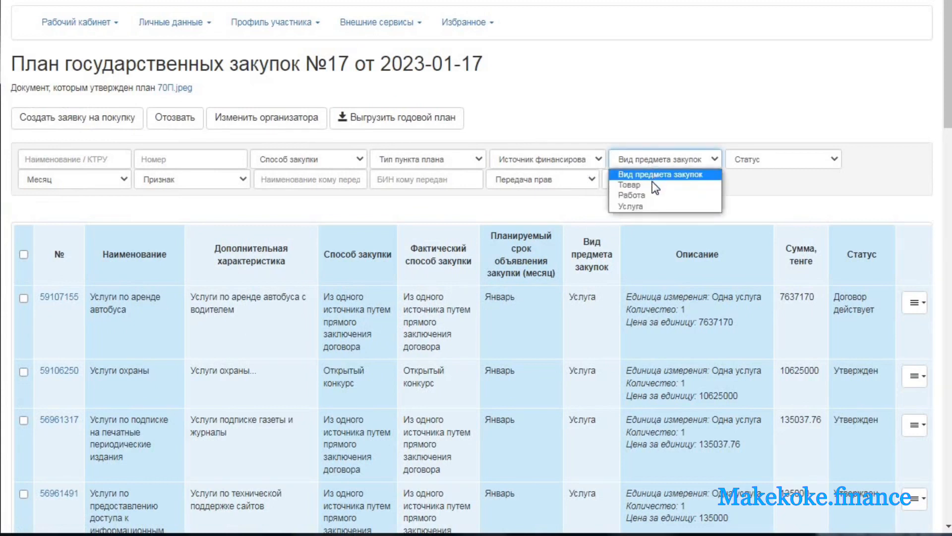
pyautogui.click(653, 185)
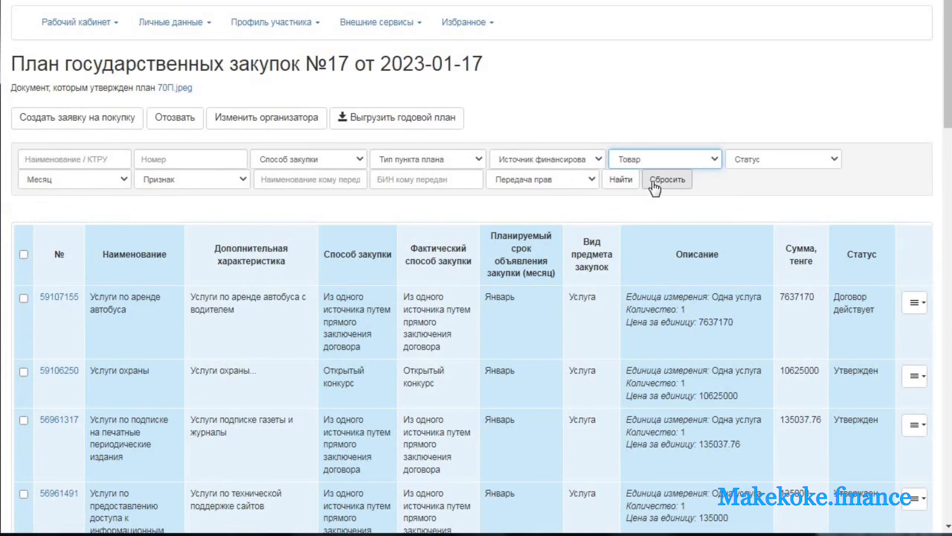
pyautogui.click(778, 160)
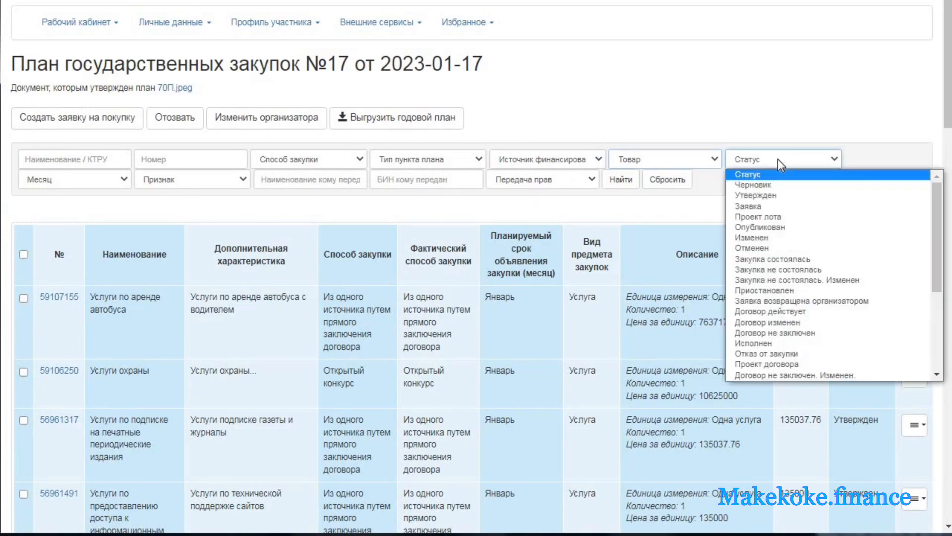
pyautogui.click(778, 196)
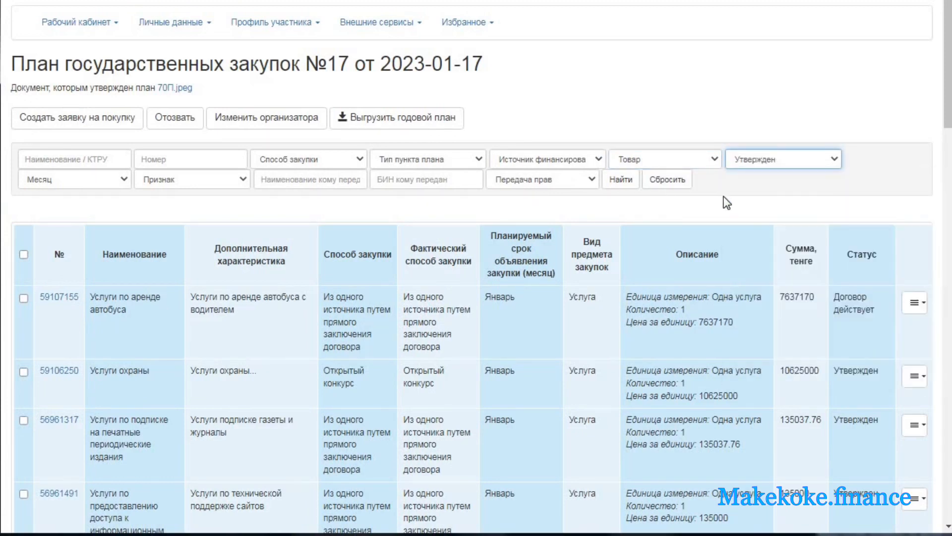
pyautogui.click(631, 182)
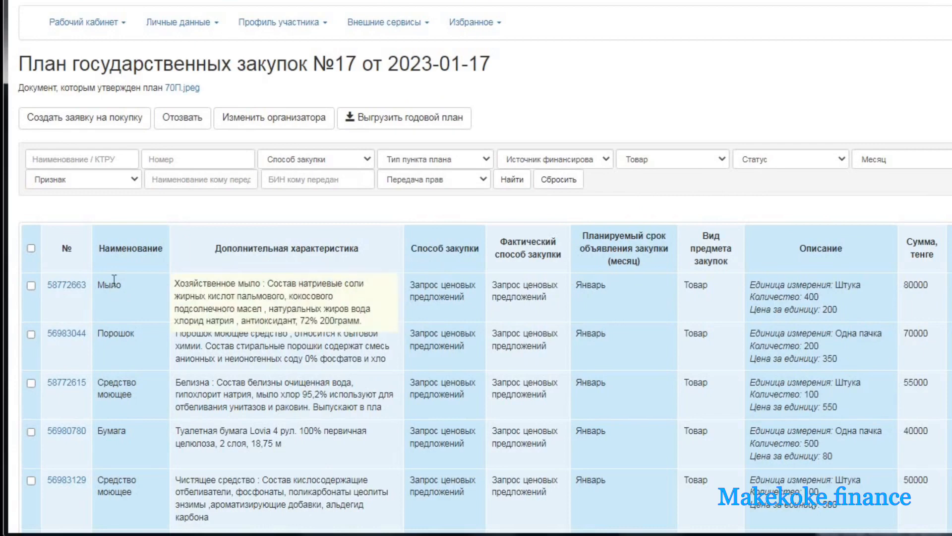
# Review the filtered goods items, checking their names, procurement methods, planned months, subject types and descriptions
pyautogui.scroll(-5, 132, 349)
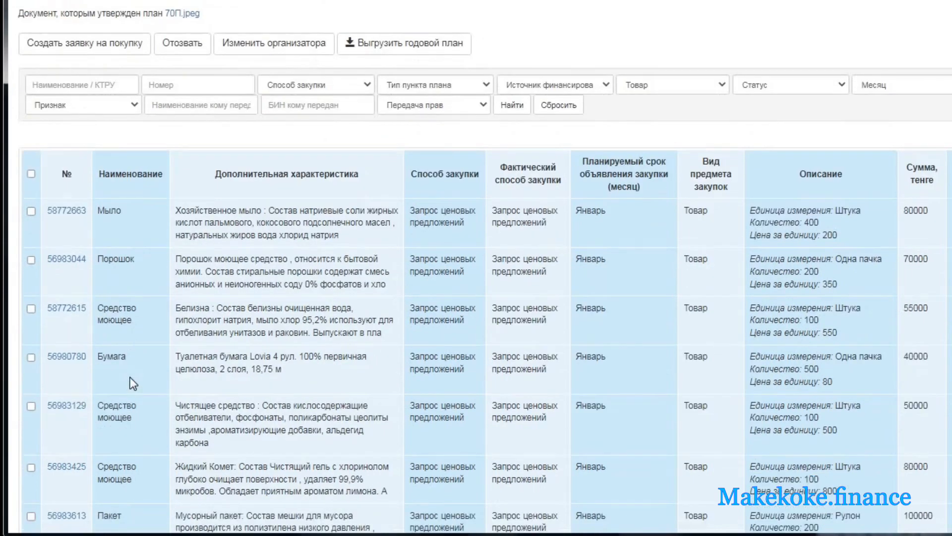
pyautogui.scroll(-2, 130, 384)
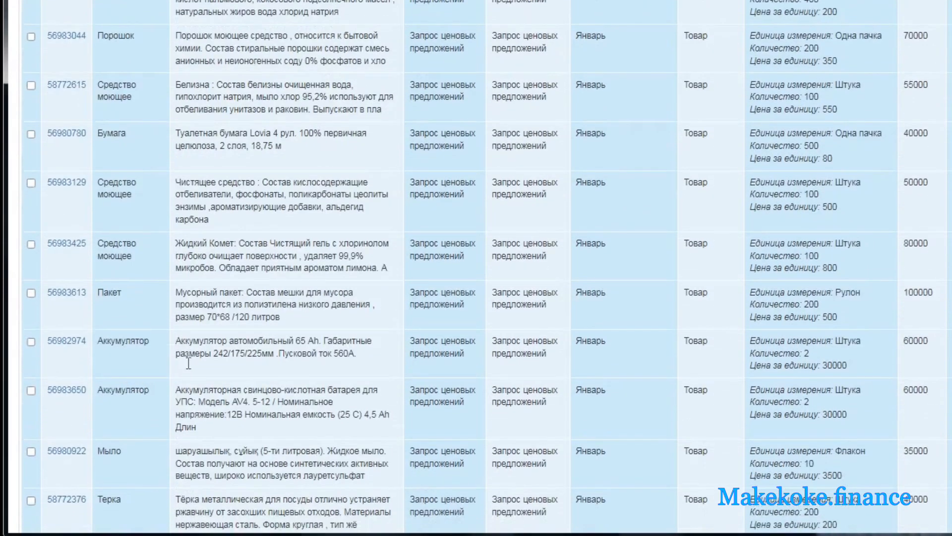
pyautogui.scroll(5, 626, 229)
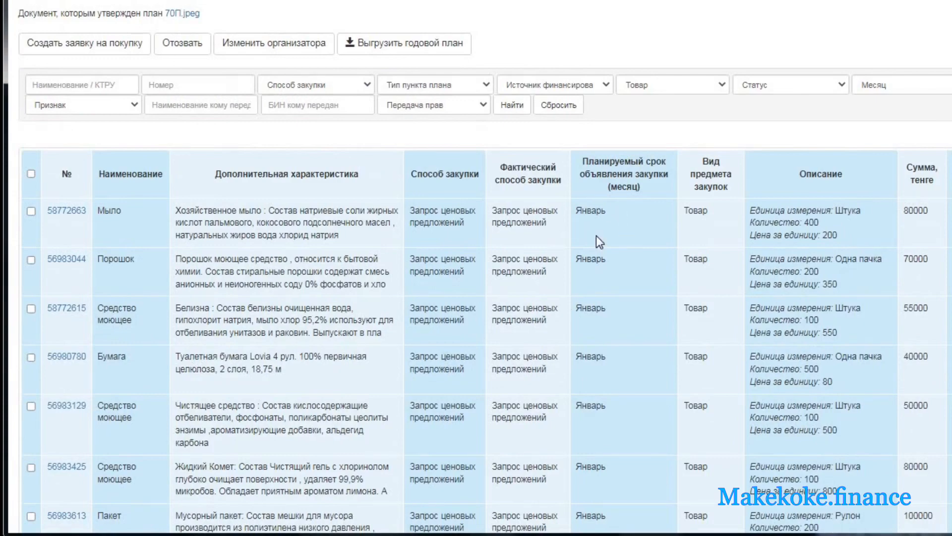
pyautogui.scroll(-3, 596, 300)
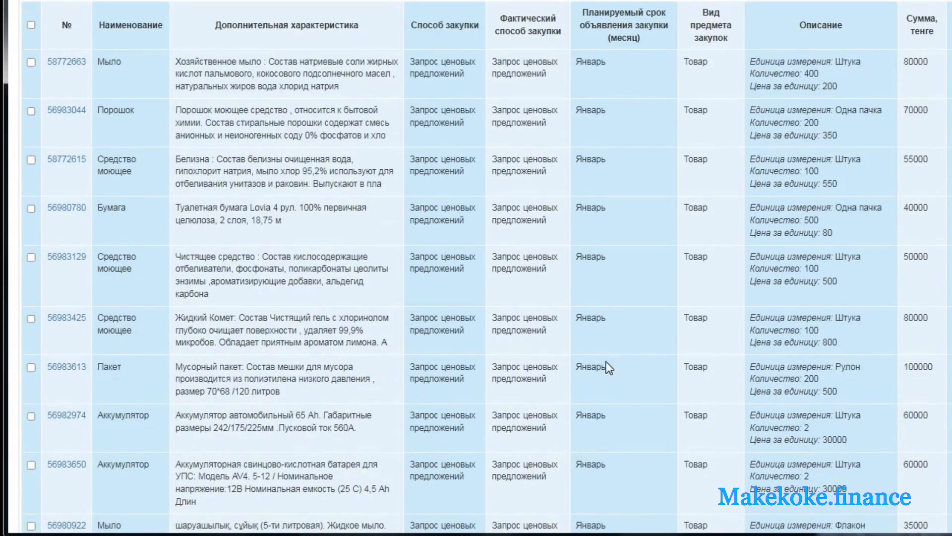
pyautogui.scroll(-8, 607, 387)
pyautogui.scroll(10, 601, 387)
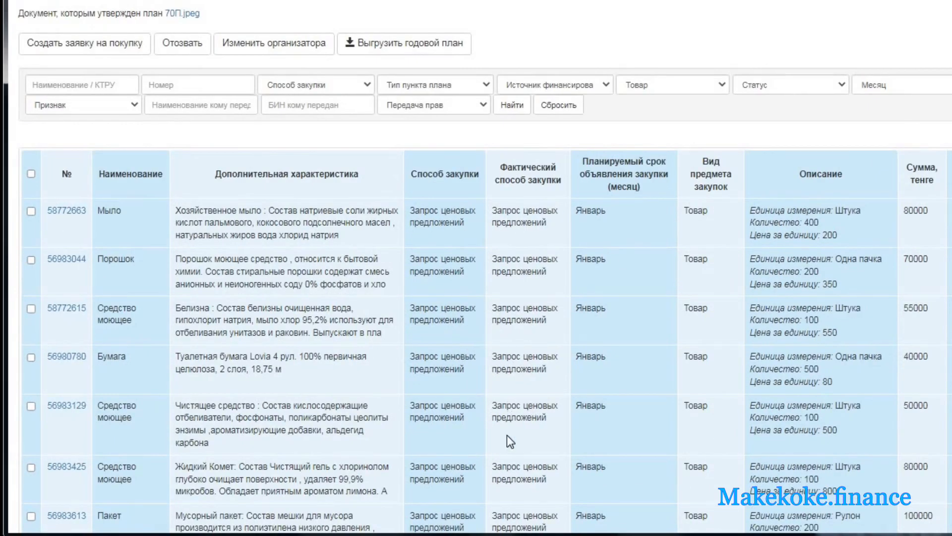
pyautogui.scroll(-2, 507, 435)
pyautogui.scroll(-7, 491, 441)
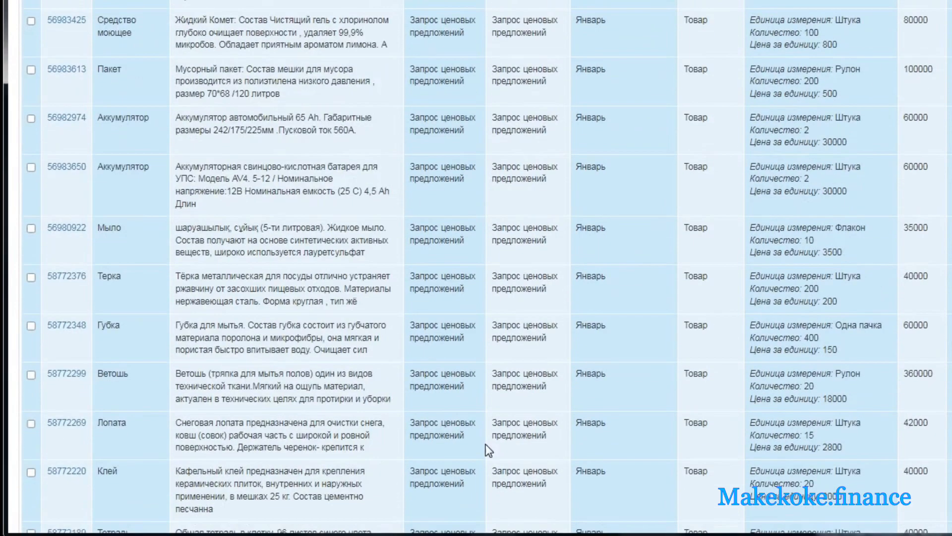
pyautogui.scroll(-4, 490, 445)
pyautogui.scroll(-4, 487, 389)
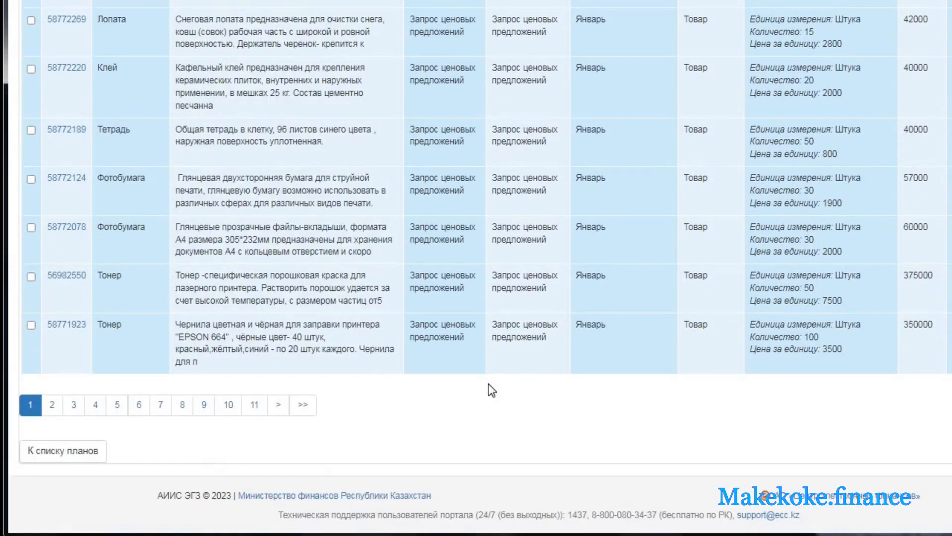
pyautogui.scroll(12, 487, 264)
pyautogui.scroll(5, 744, 174)
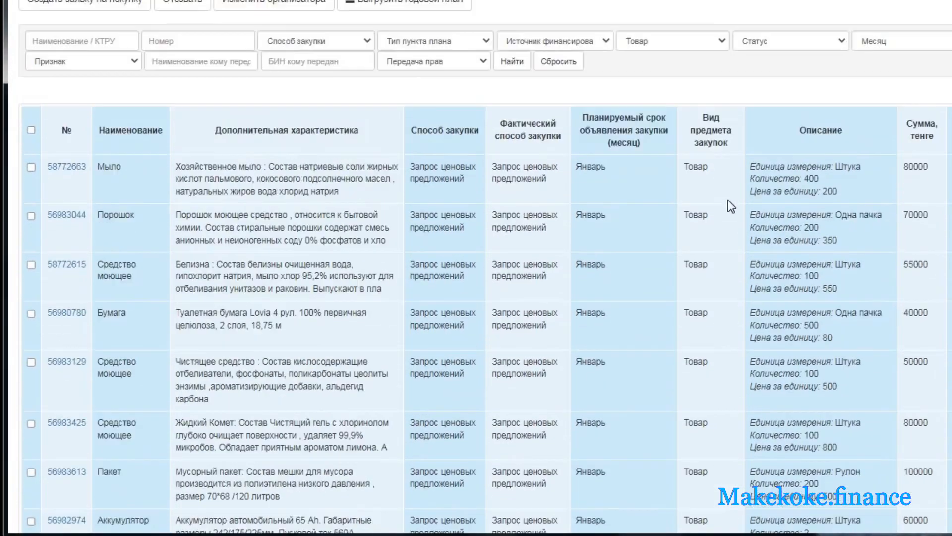
pyautogui.scroll(-16, 706, 268)
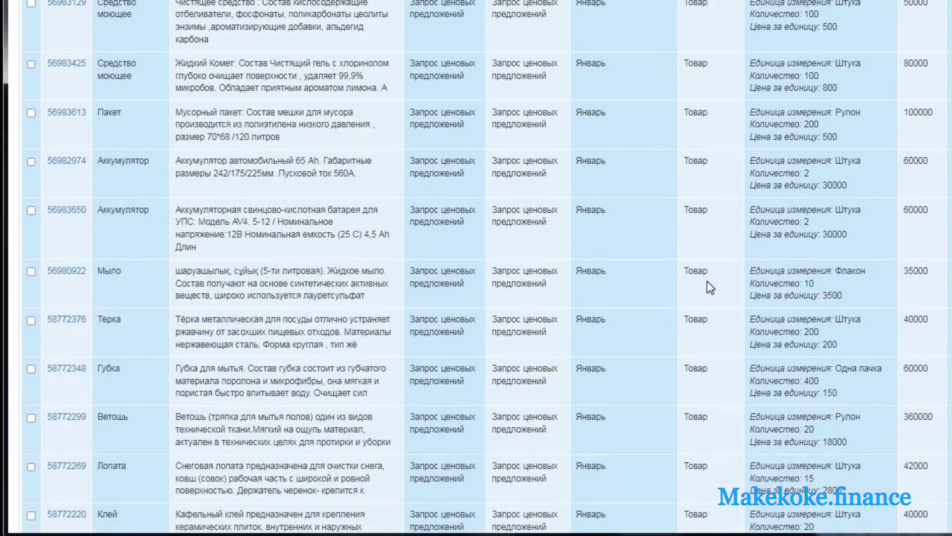
pyautogui.scroll(18, 710, 352)
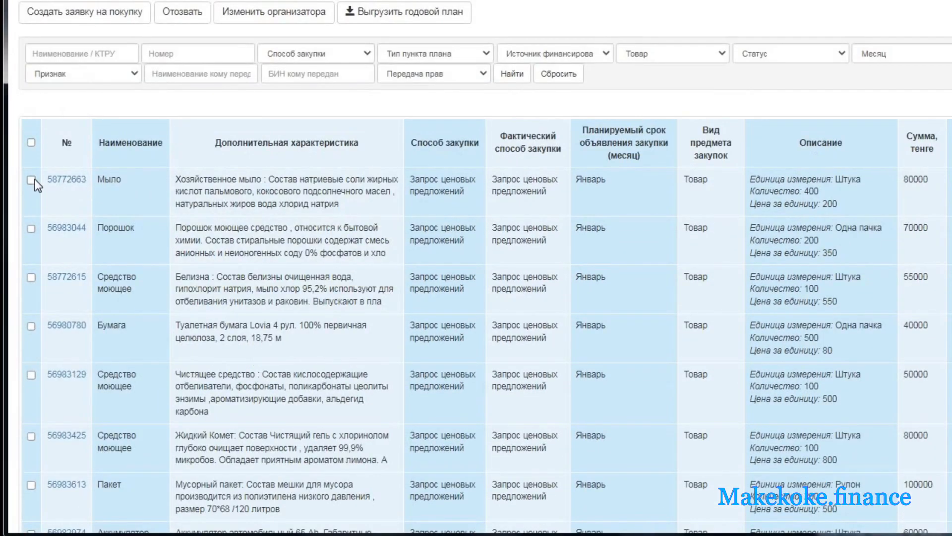
# Select all the goods items listed on the current page of the plan
pyautogui.click(31, 180)
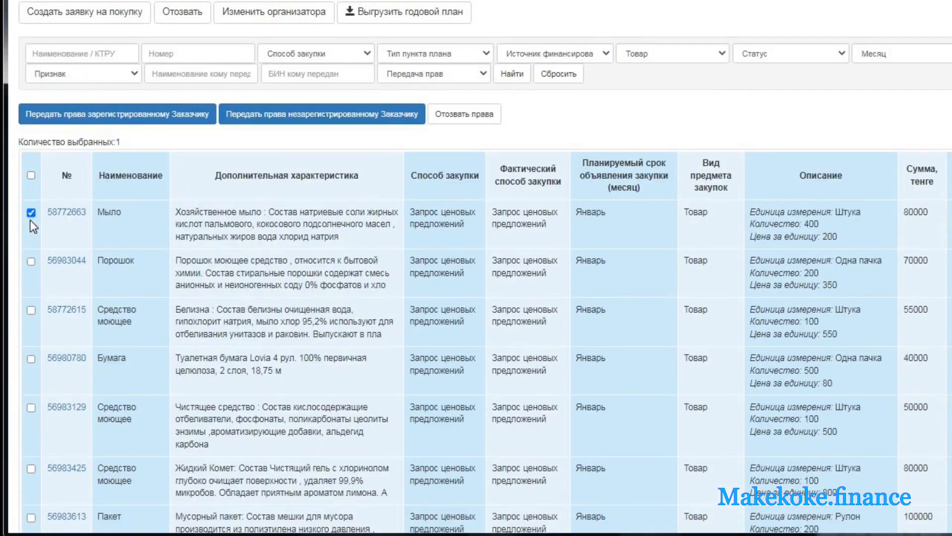
pyautogui.click(31, 260)
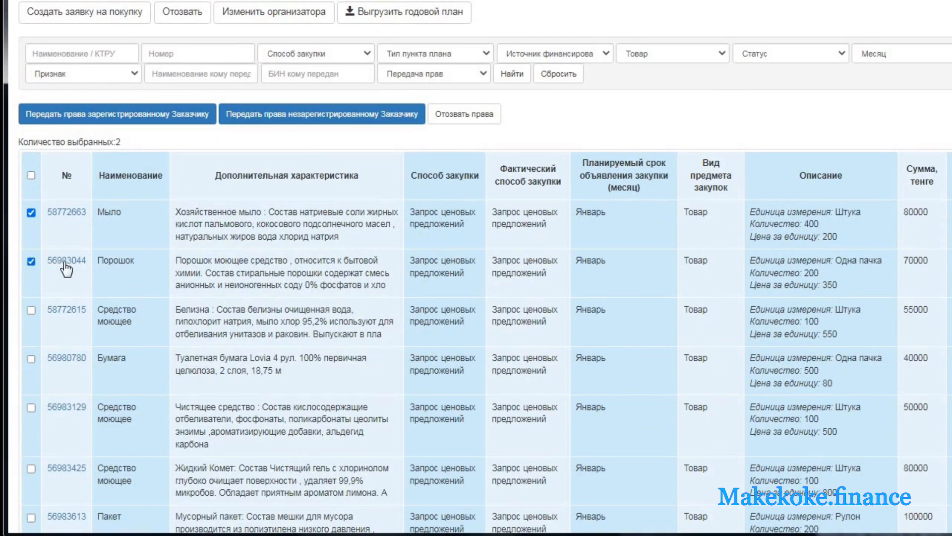
pyautogui.click(32, 174)
pyautogui.scroll(-6, 87, 245)
pyautogui.scroll(-10, 87, 249)
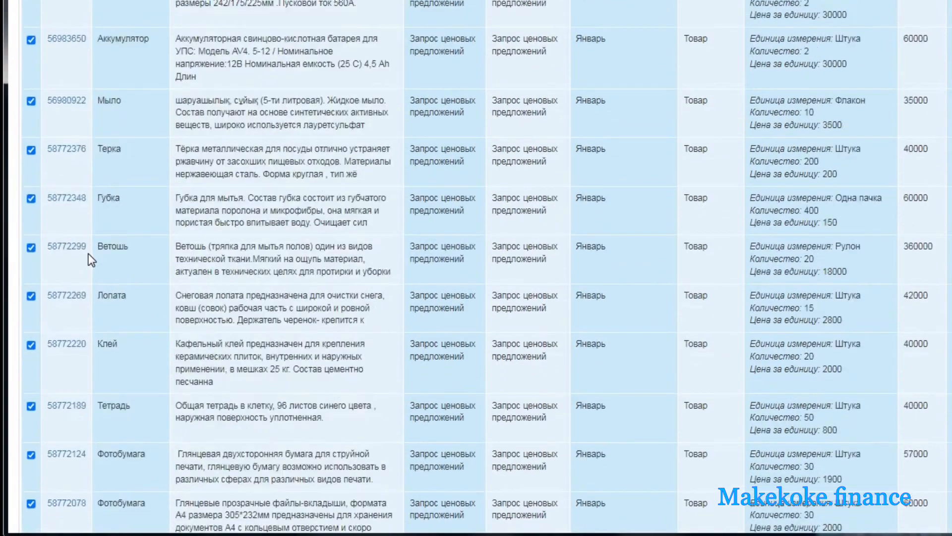
pyautogui.scroll(15, 104, 258)
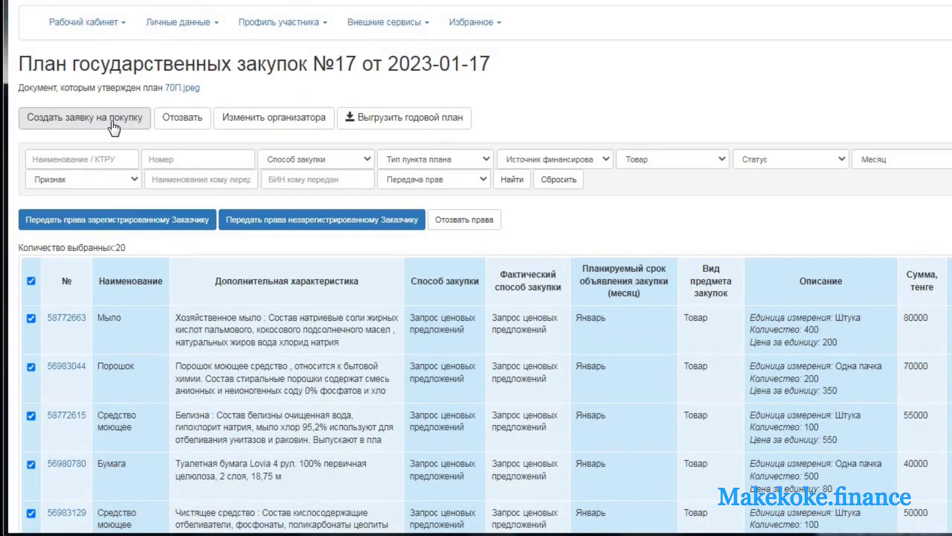
# Create a purchase request from the selected plan items and close the notice about single organizers
pyautogui.click(114, 126)
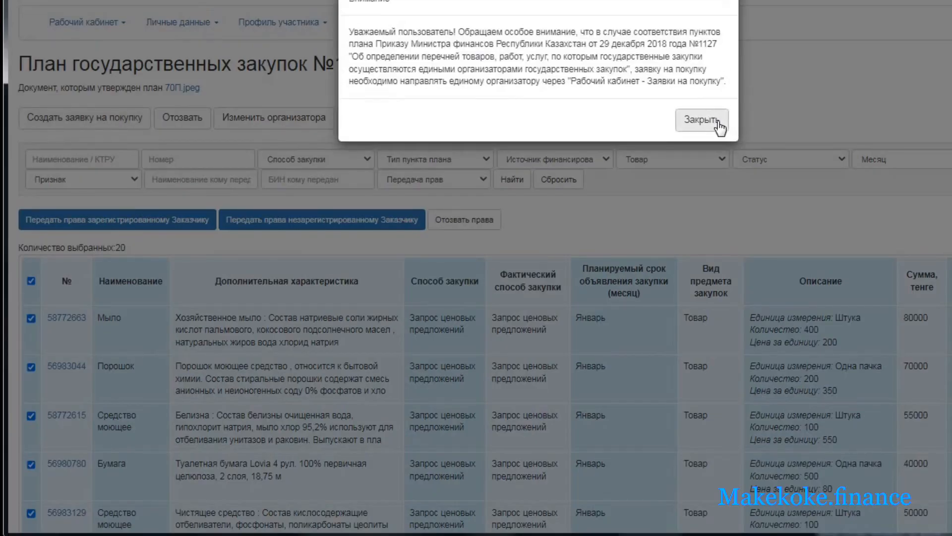
pyautogui.click(719, 128)
pyautogui.rightClick(388, 29)
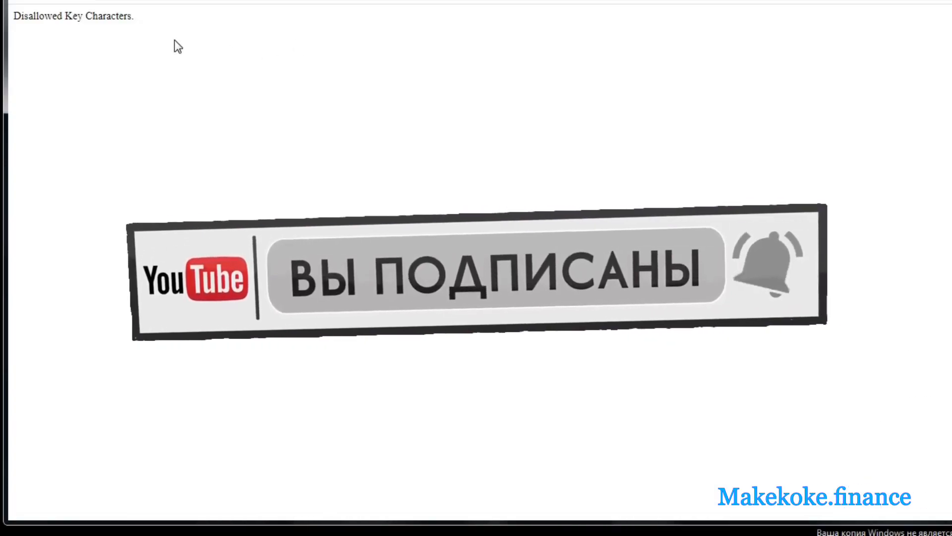
pyautogui.moveTo(14, 15); pyautogui.dragTo(138, 25)
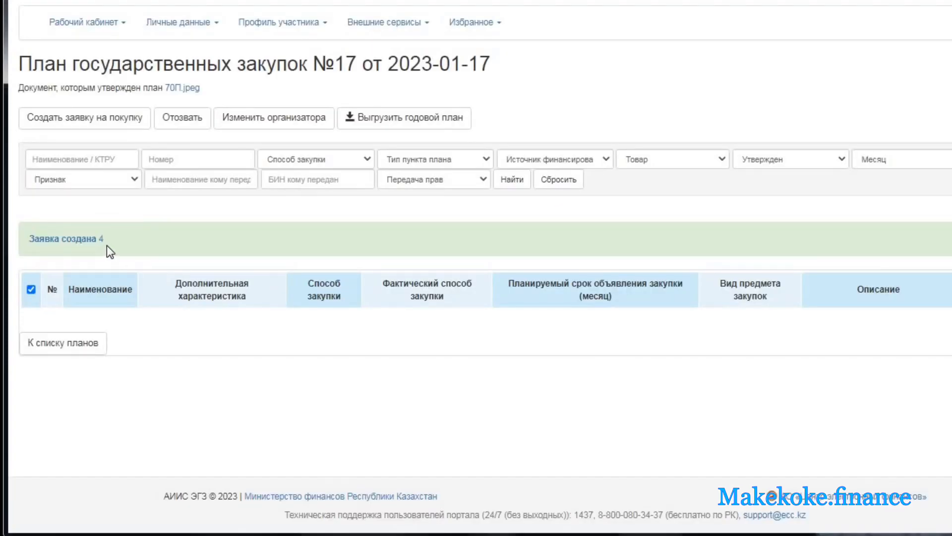
pyautogui.moveTo(105, 243)
pyautogui.mouseDown()
pyautogui.moveTo(28, 240)
pyautogui.moveTo(96, 239)
pyautogui.moveTo(101, 250)
pyautogui.mouseUp()
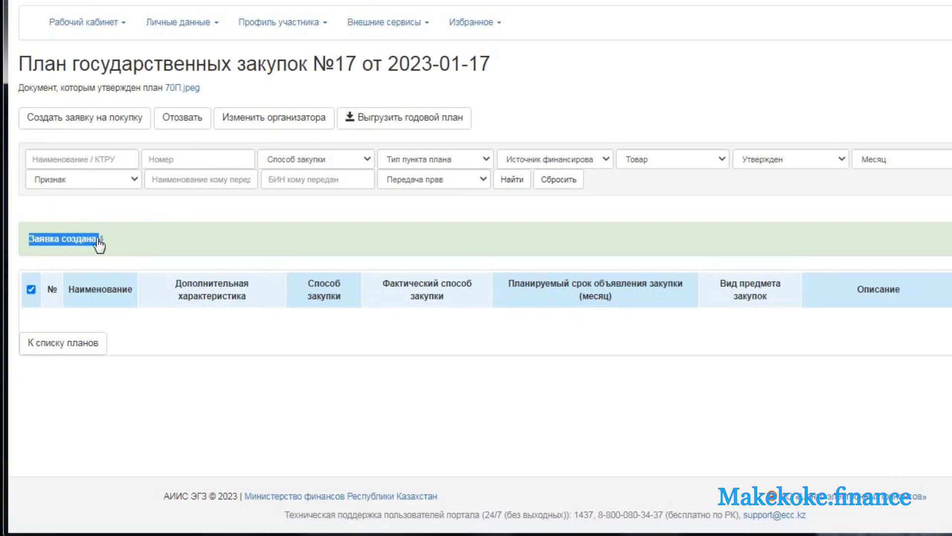
# Start a new announcement with procurement method "Запрос ценовых предложений" and subject type "Товар"
pyautogui.click(102, 23)
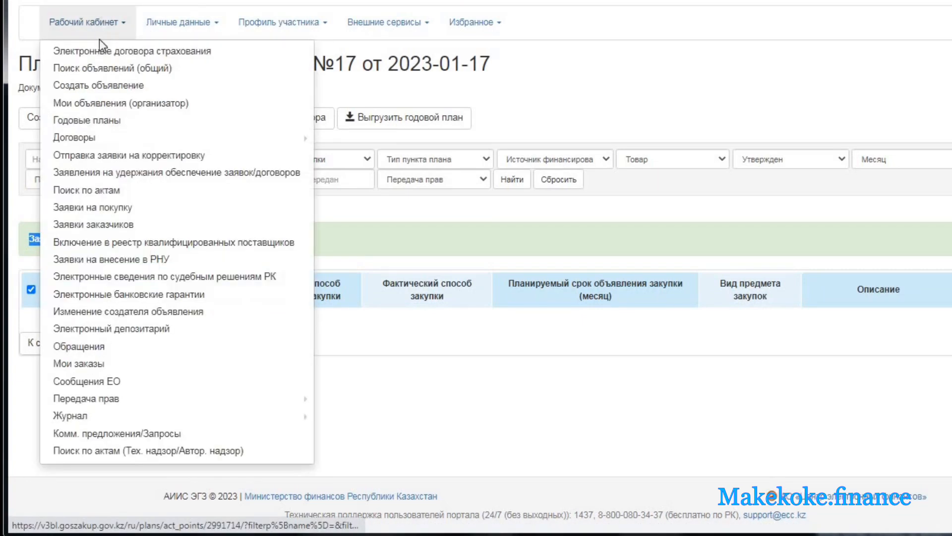
pyautogui.click(101, 88)
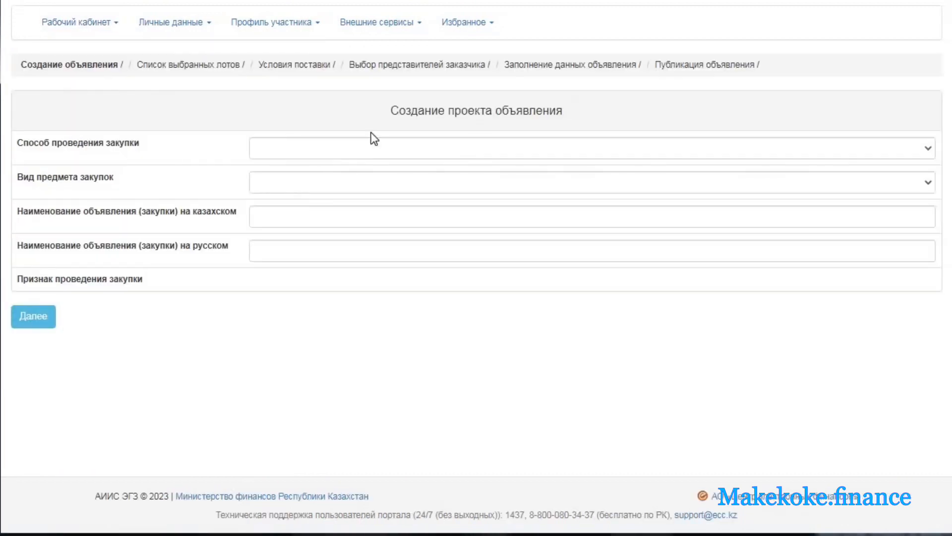
pyautogui.click(304, 149)
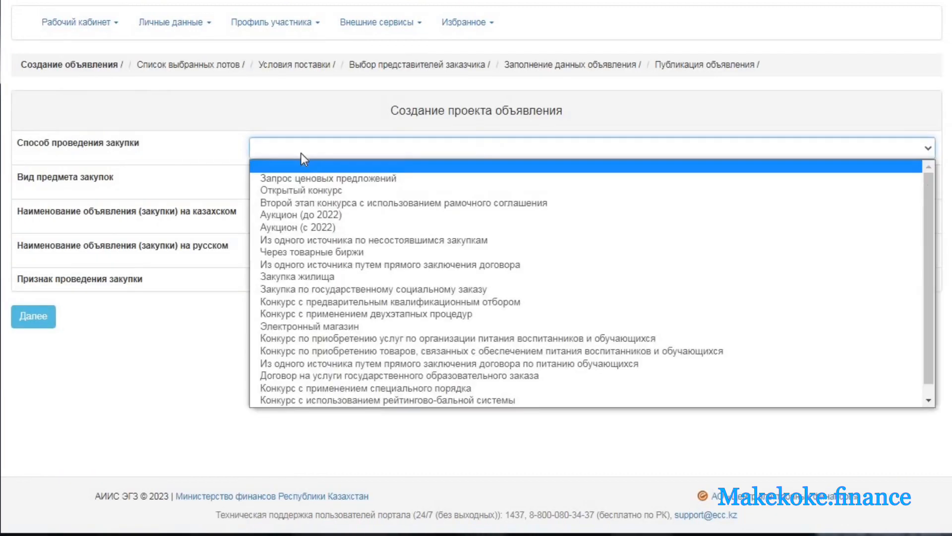
pyautogui.click(309, 177)
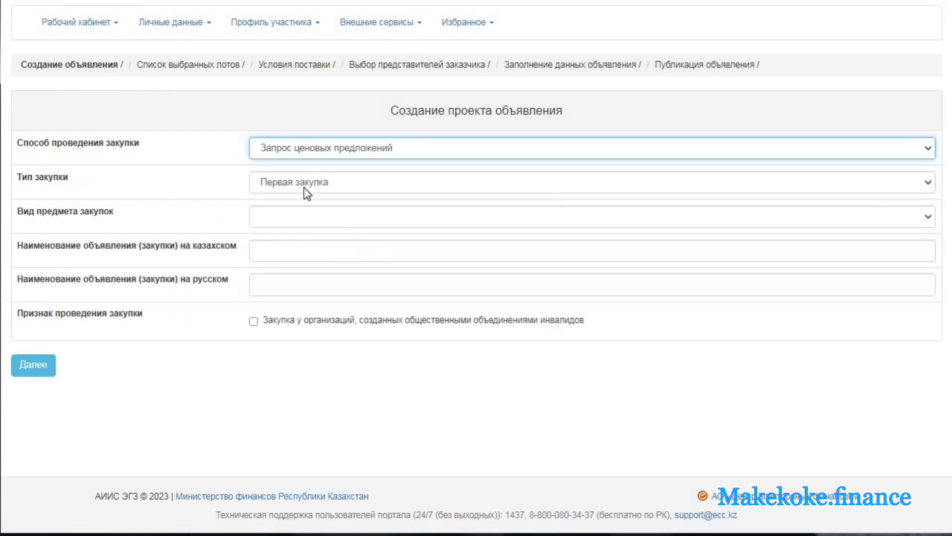
pyautogui.click(297, 227)
pyautogui.click(290, 251)
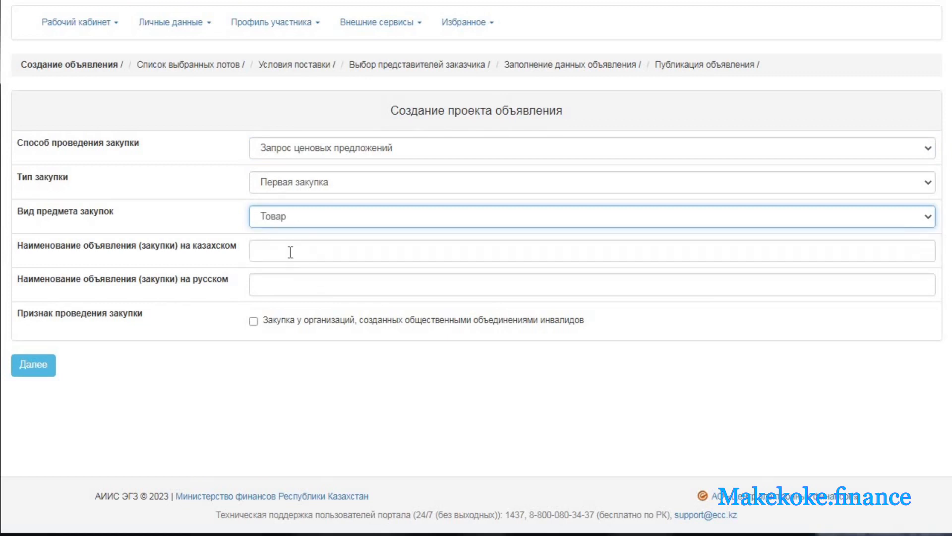
# Name the announcement "Шаруашылық тауарларын сатып алу" in Kazakh and "Приобретение хозяйственные товары" in Russian
pyautogui.click(290, 252)
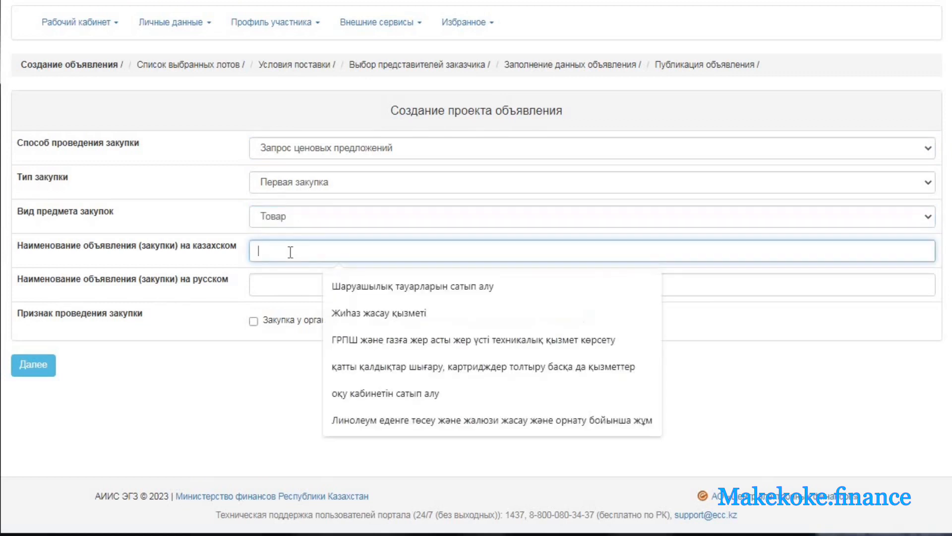
pyautogui.click(367, 286)
pyautogui.click(323, 286)
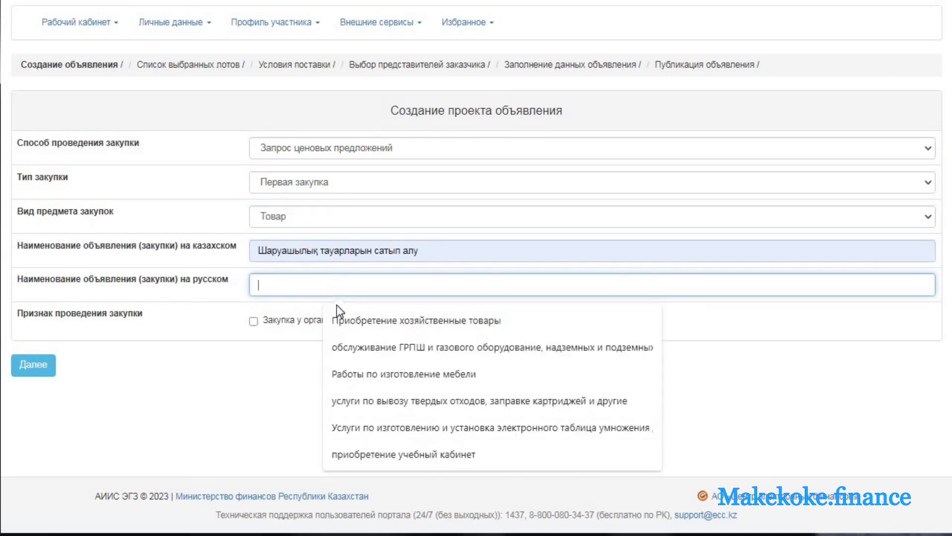
pyautogui.click(362, 320)
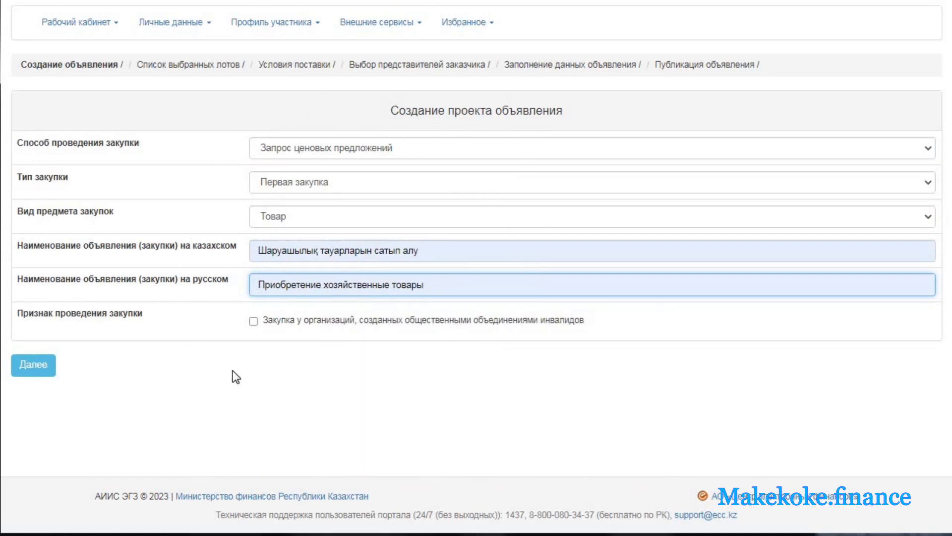
# Proceed with the announcement project, add the selected plan items as lots, and continue from the list of chosen lots
pyautogui.click(47, 371)
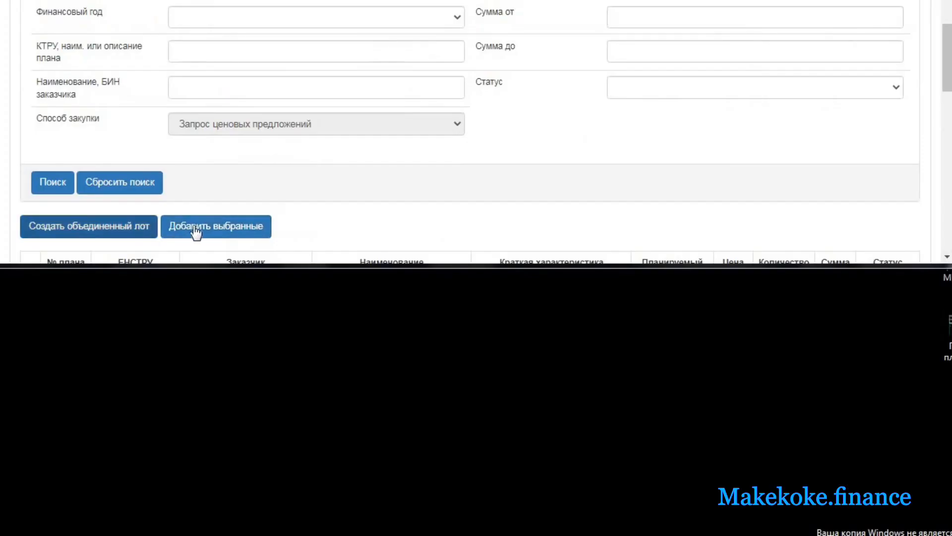
pyautogui.click(211, 227)
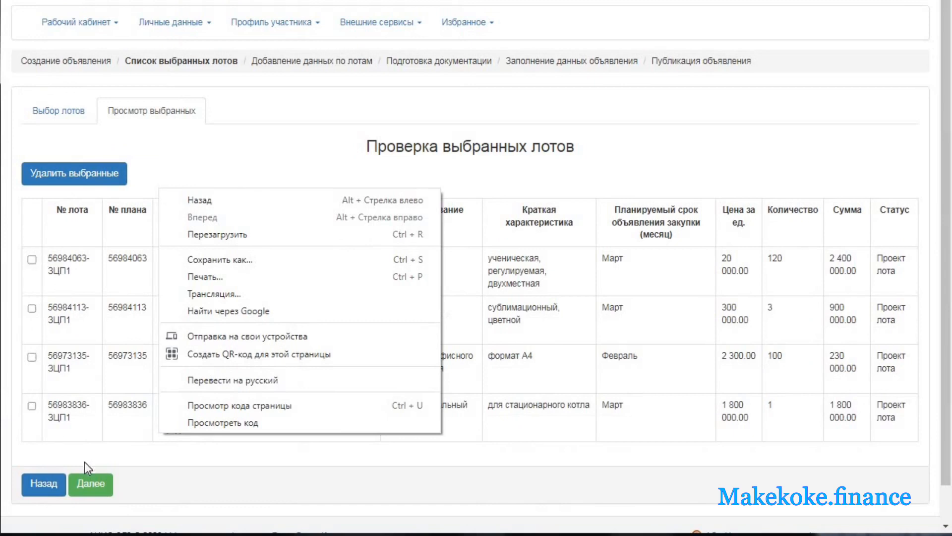
pyautogui.click(99, 485)
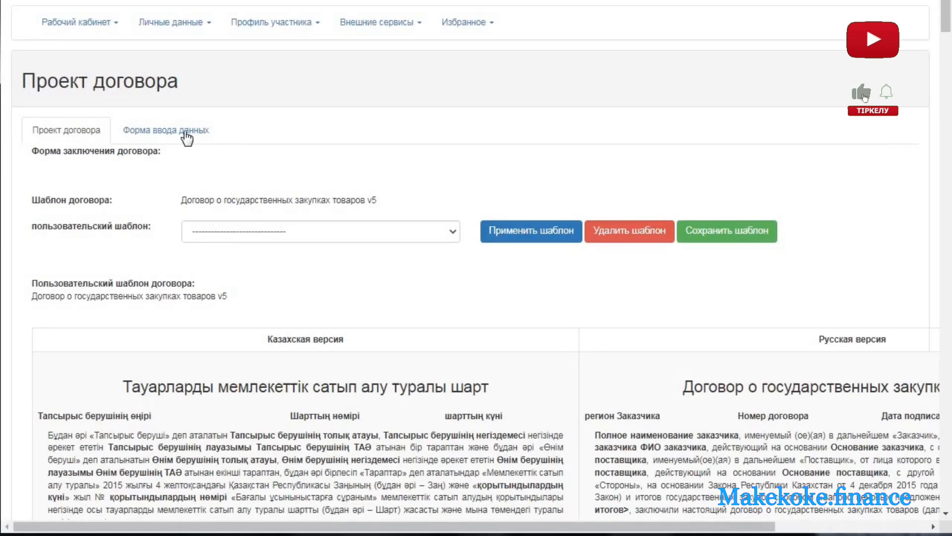
# Set the contract draft's "срок устранения несоответствий" to "5 күн" in Kazakh and "5 дней" in Russian, and save it
pyautogui.click(182, 130)
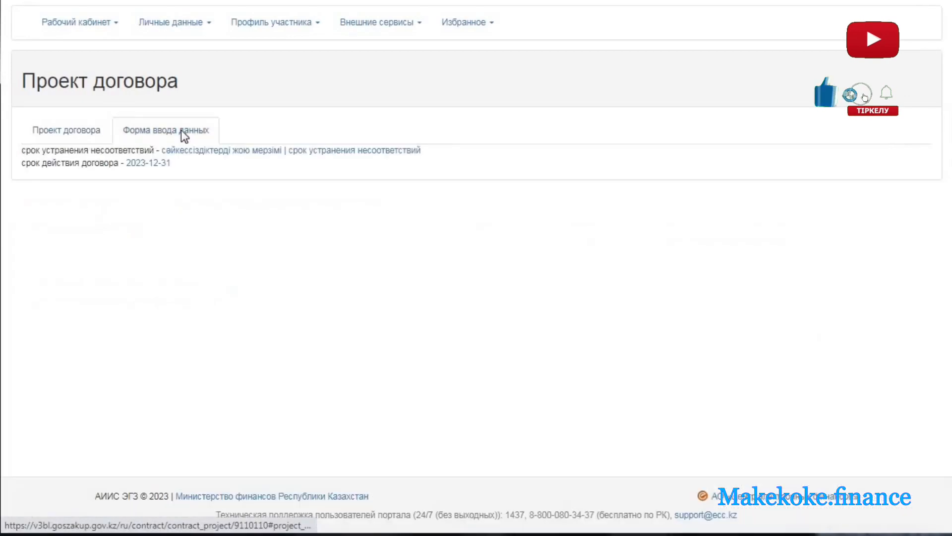
pyautogui.click(276, 152)
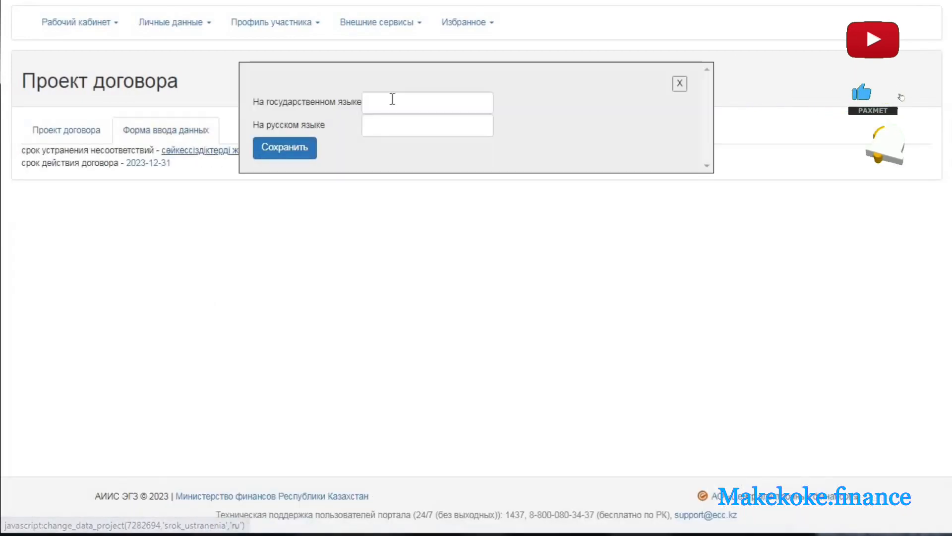
pyautogui.click(392, 100)
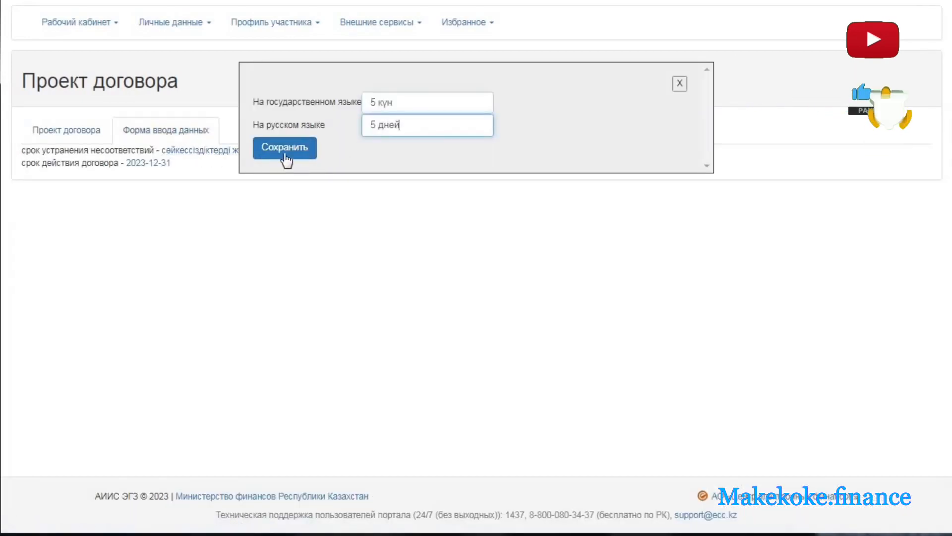
pyautogui.click(285, 151)
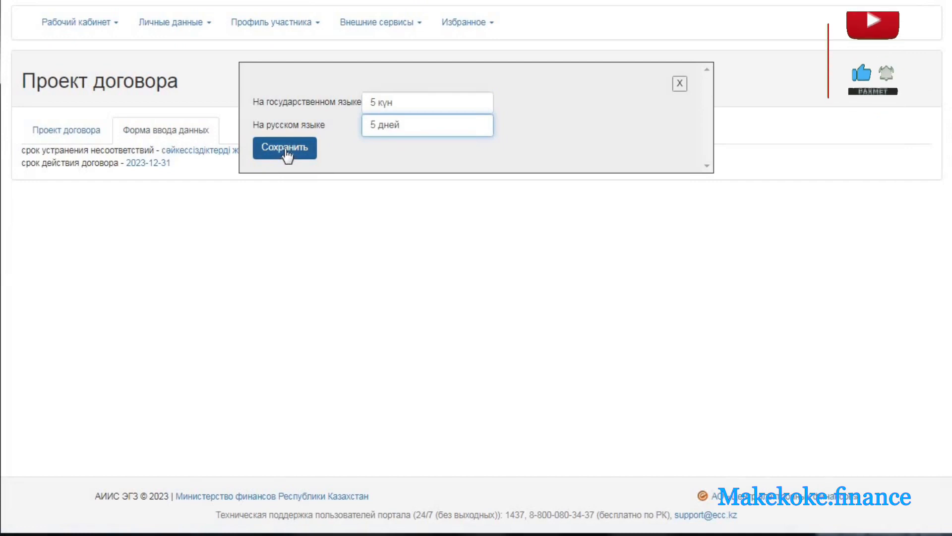
# Approve the contract draft, sign its generated PDF file, and return to the documentation list
pyautogui.click(80, 135)
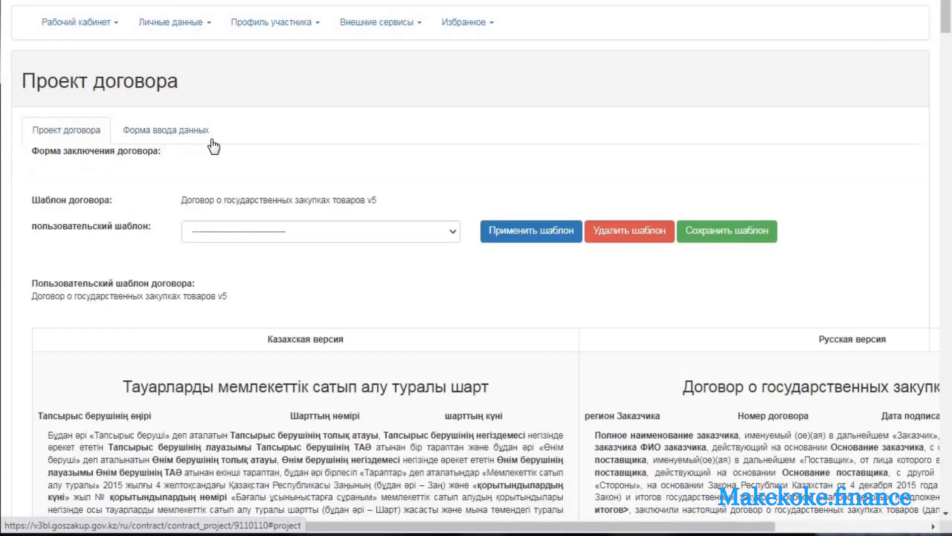
pyautogui.scroll(-20, 213, 147)
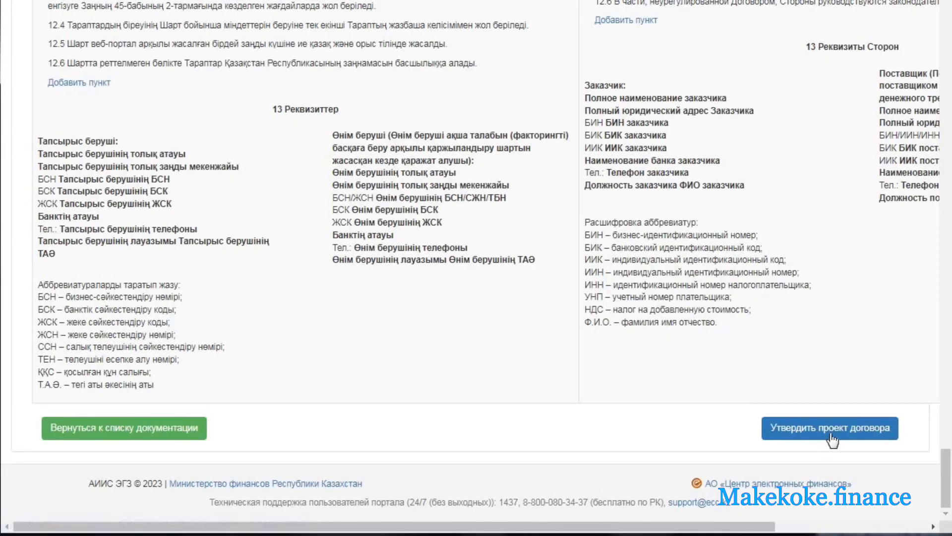
pyautogui.click(829, 429)
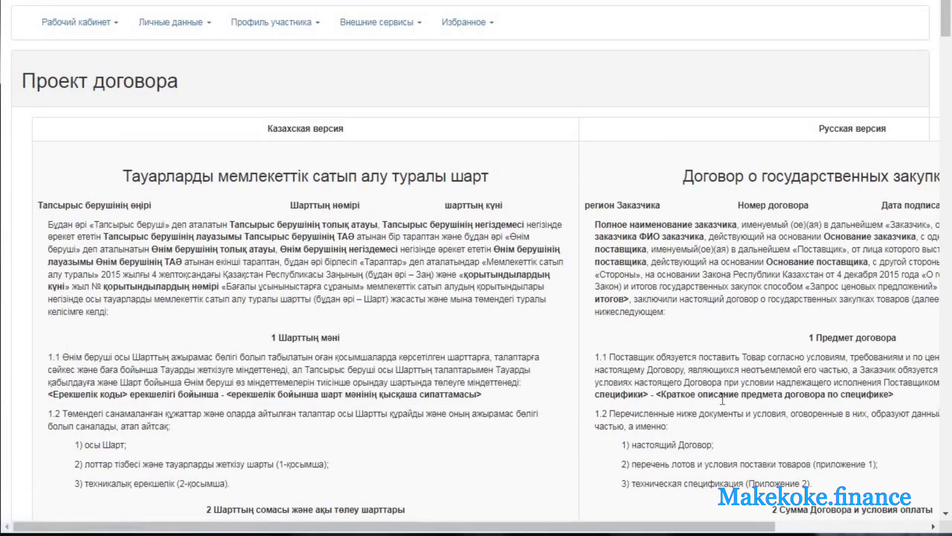
pyautogui.scroll(-20, 723, 399)
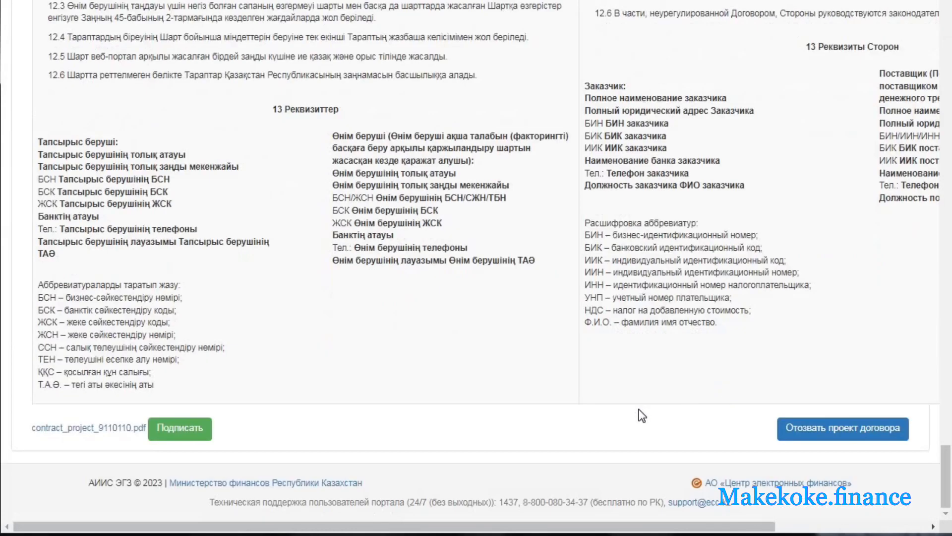
pyautogui.click(184, 435)
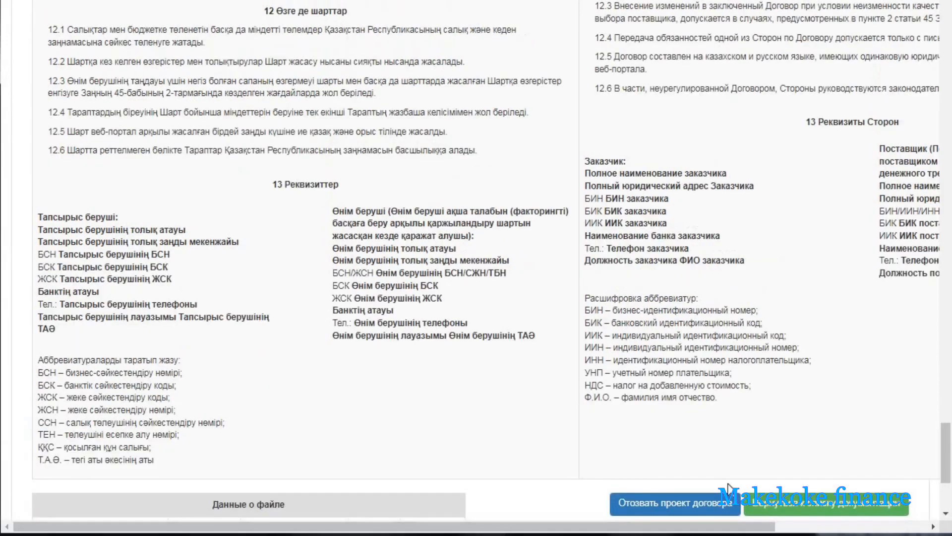
pyautogui.click(789, 510)
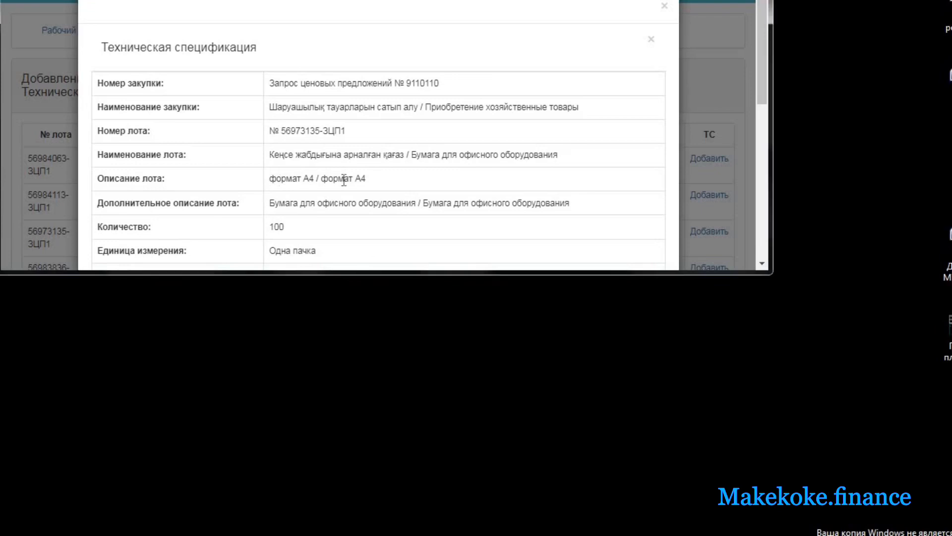
# Examine the office paper lot's description, quantity and delivery term in the technical specification, comparing its additional description with the plan item
pyautogui.moveTo(274, 180); pyautogui.dragTo(367, 179)
pyautogui.moveTo(271, 204); pyautogui.dragTo(570, 208)
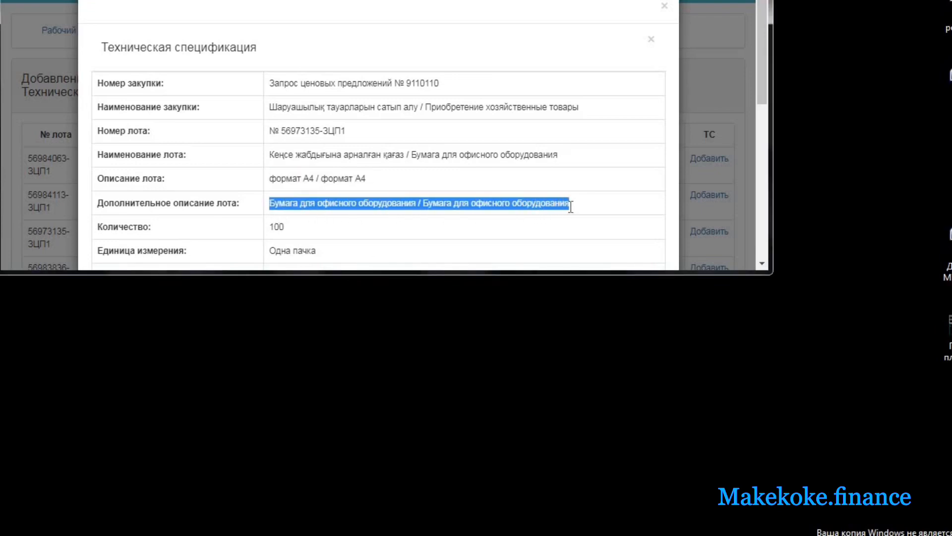
pyautogui.moveTo(270, 227); pyautogui.dragTo(287, 227)
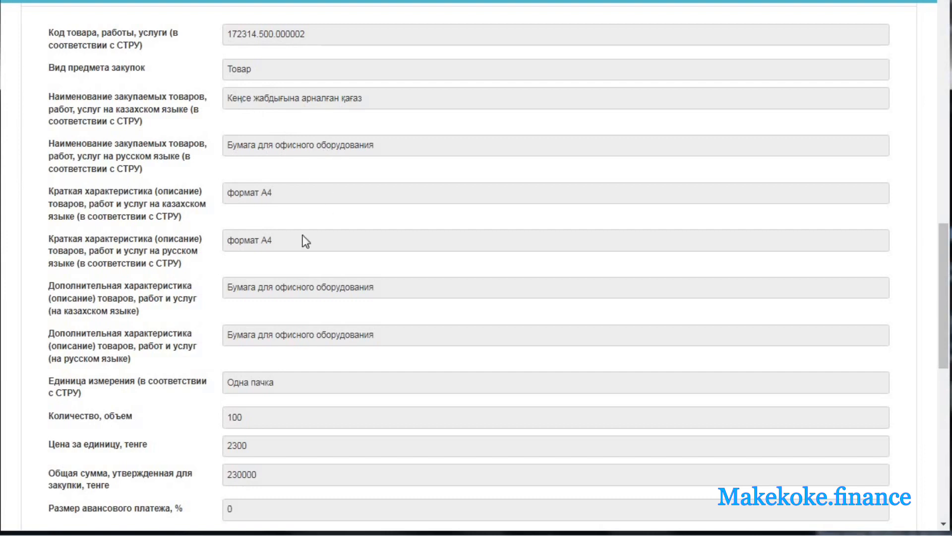
pyautogui.moveTo(229, 289); pyautogui.dragTo(391, 293)
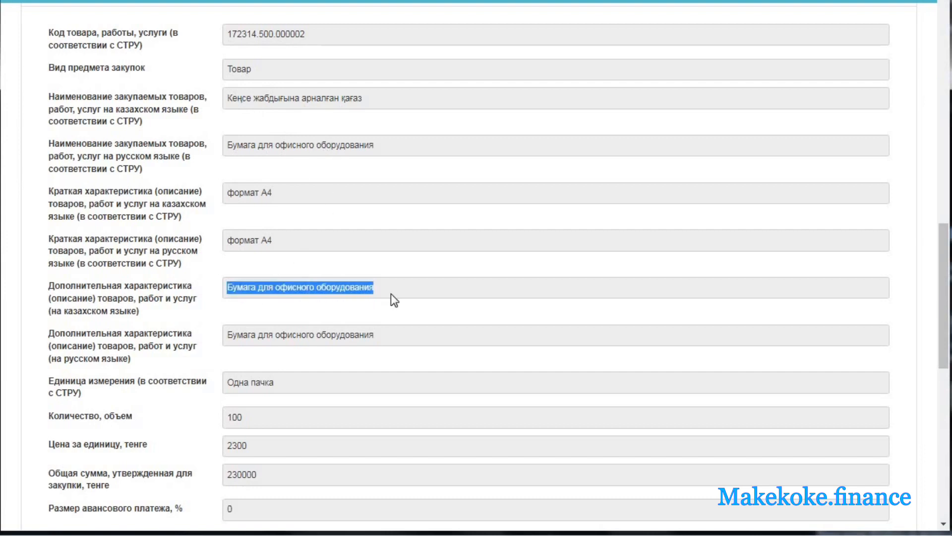
pyautogui.moveTo(375, 335); pyautogui.dragTo(222, 326)
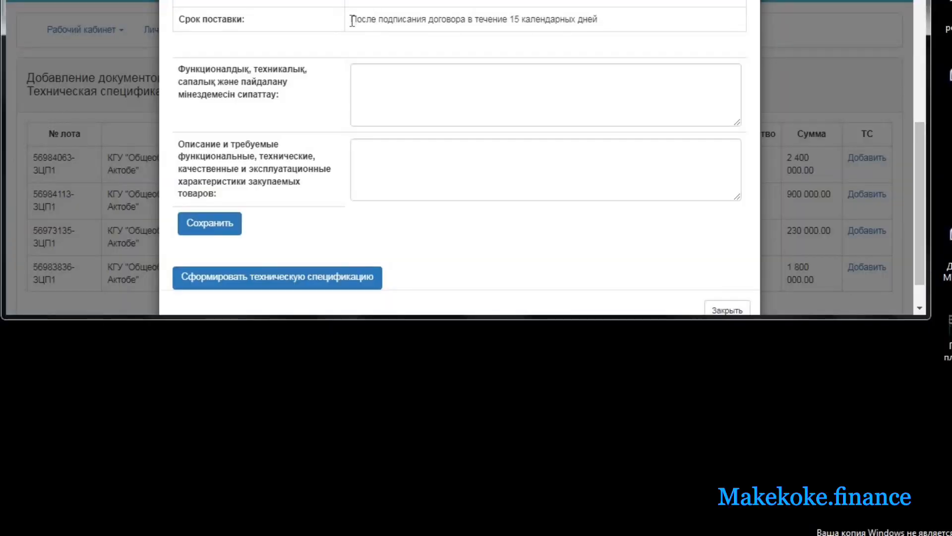
pyautogui.moveTo(352, 20); pyautogui.dragTo(598, 20)
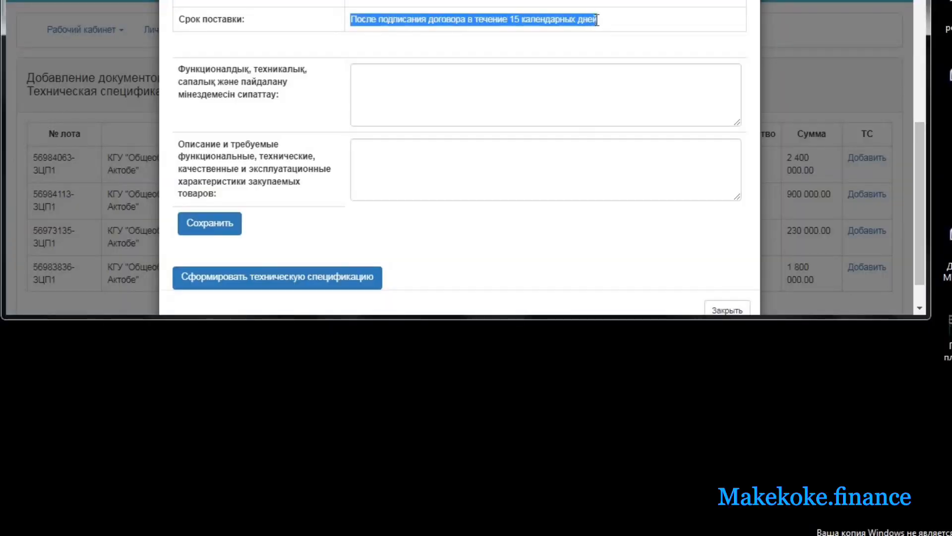
# Enter the paper lot's Kazakh technical description as "Ақ А4 қағазы 800г/м2 бір қорапта 500 беттен"
pyautogui.click(418, 103)
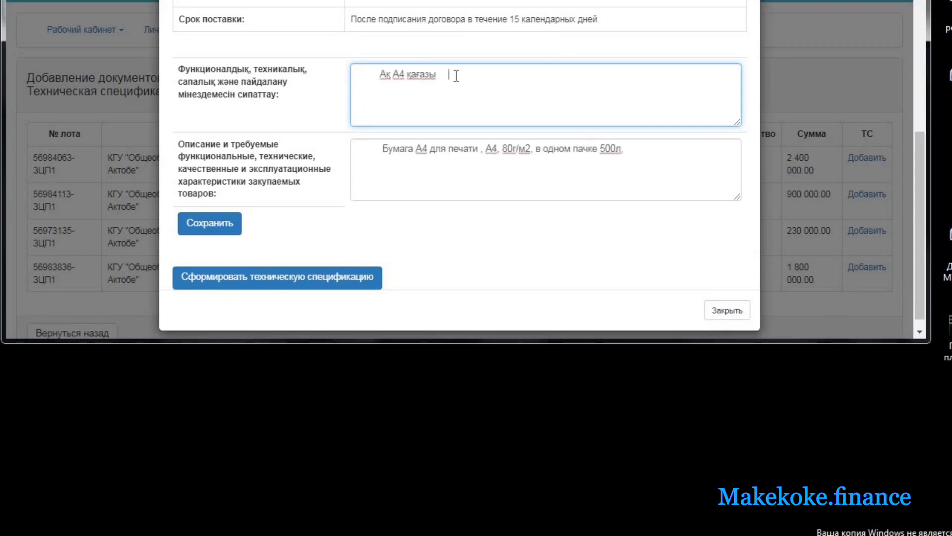
pyautogui.click(445, 76)
pyautogui.write('800г/м2 бір')
pyautogui.write('қорапта ')
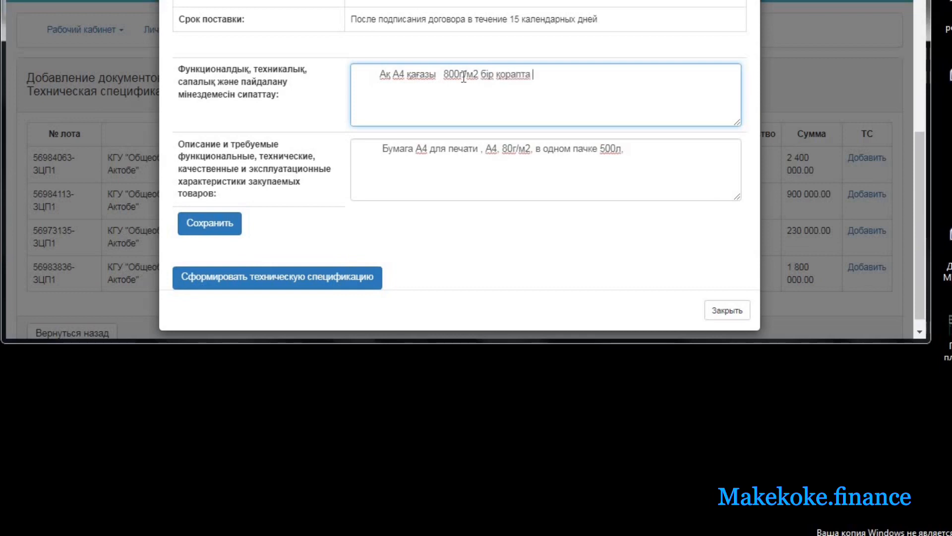
pyautogui.write('500 беттен')
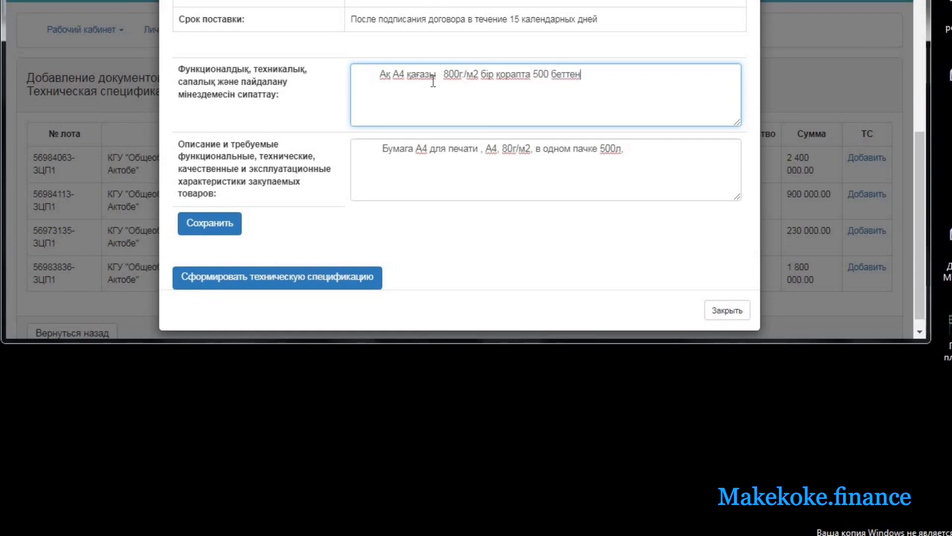
pyautogui.doubleClick(482, 82)
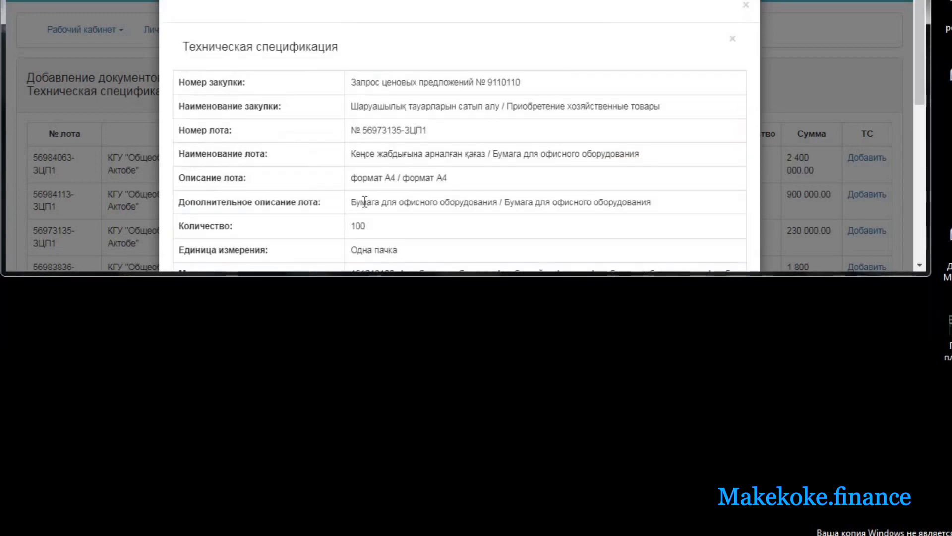
# Describe the paper lot in Kazakh and Russian as glossy double-sided A4 inkjet paper (210*297), save it, and generate the technical specification
pyautogui.tripleClick(365, 202)
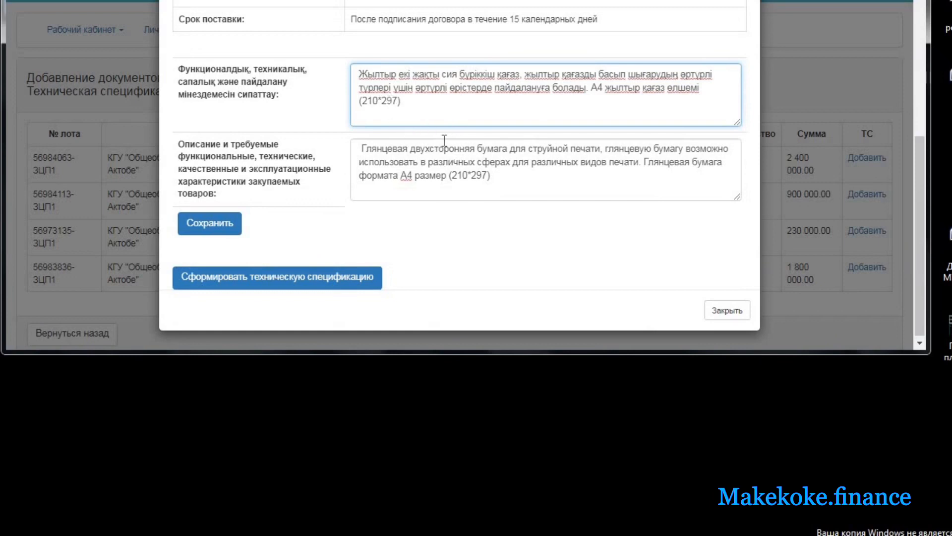
pyautogui.click(223, 225)
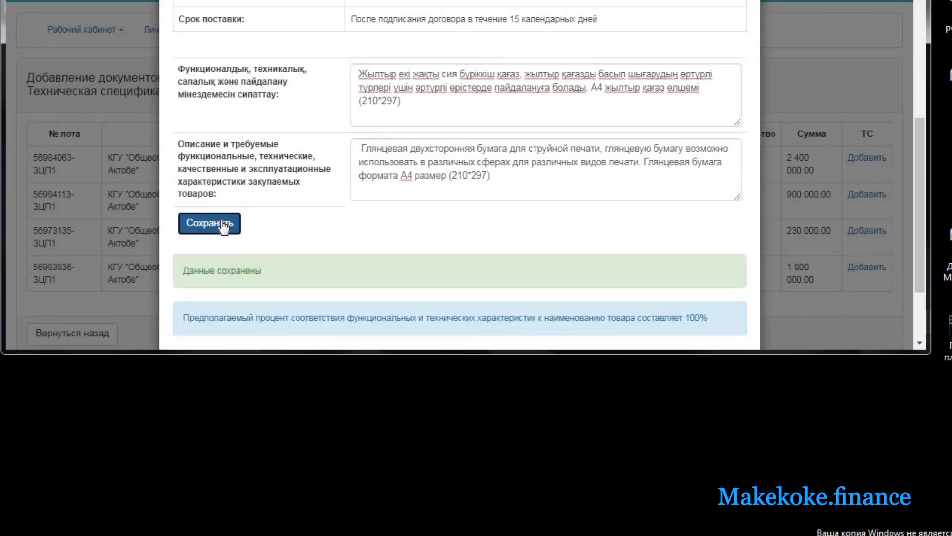
pyautogui.scroll(-3, 293, 215)
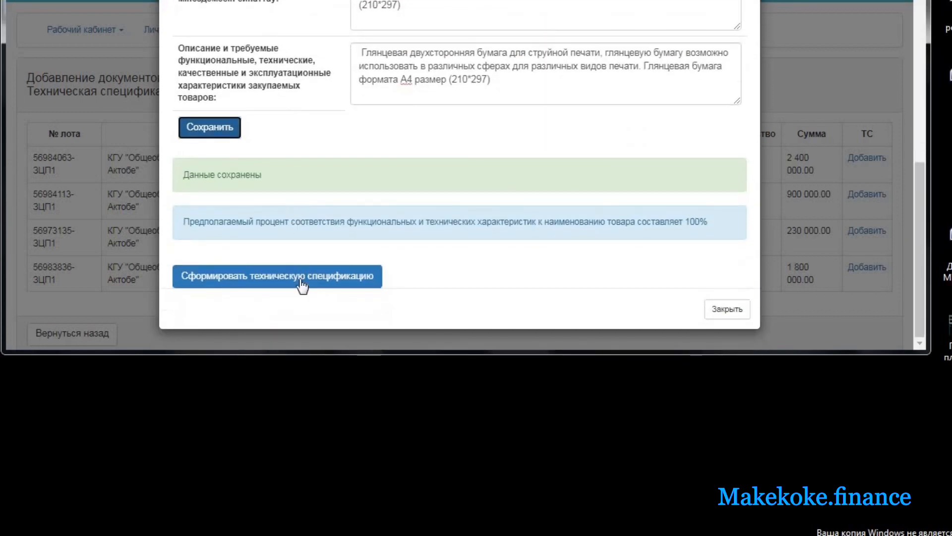
pyautogui.click(302, 278)
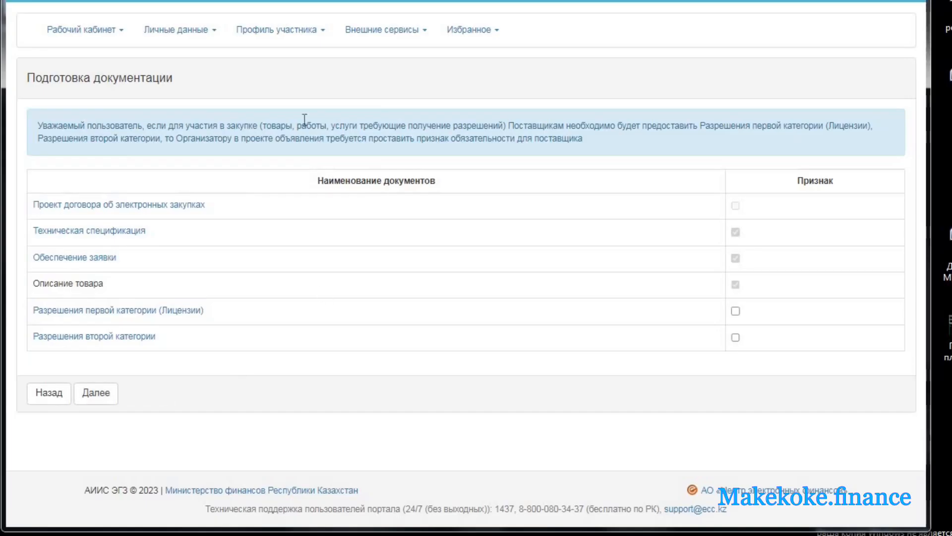
# Continue past the documentation, set the application validity to 60 days, and choose the organizer's bank details from the listed treasury accounts
pyautogui.click(112, 394)
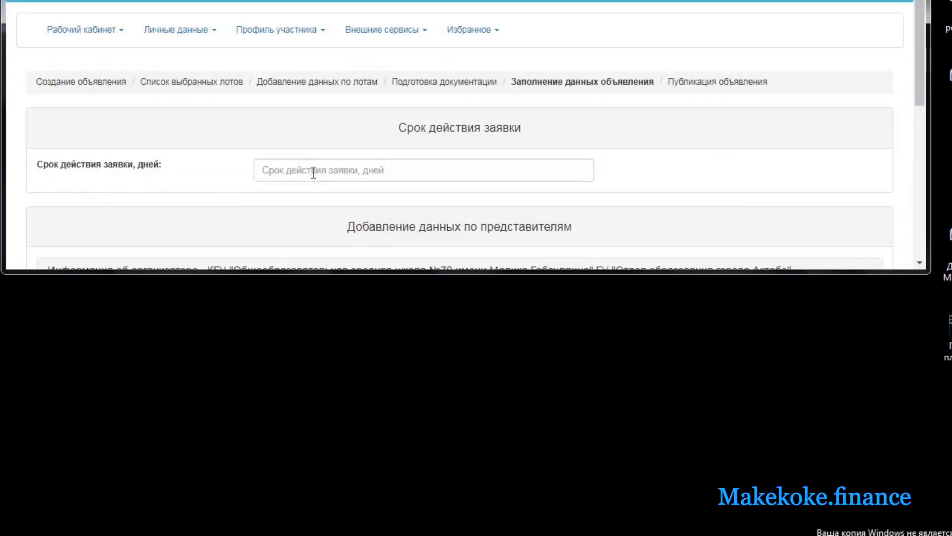
pyautogui.click(315, 169)
pyautogui.write('60')
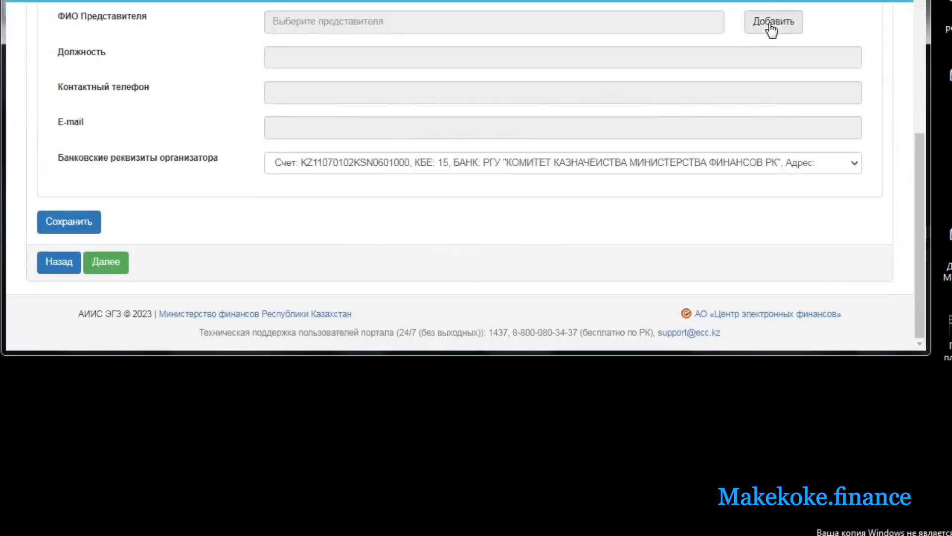
pyautogui.click(355, 169)
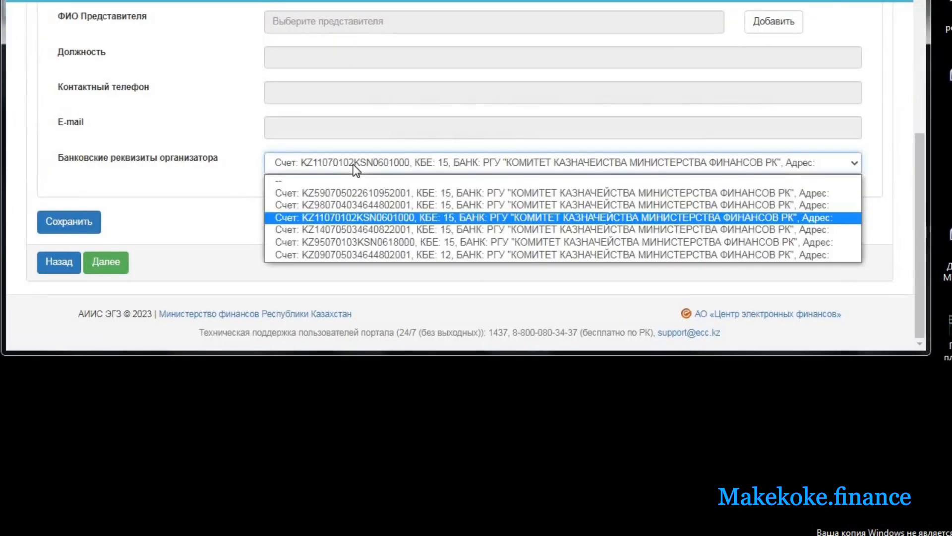
pyautogui.click(362, 193)
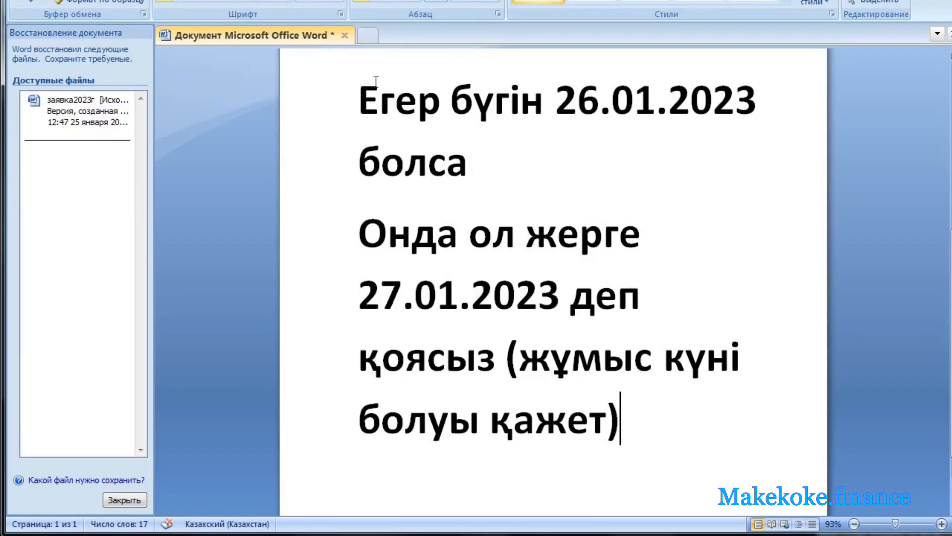
# Read the Word note's rule for choosing the price offers' start date, and return to the procurement portal
pyautogui.moveTo(359, 102); pyautogui.dragTo(469, 179)
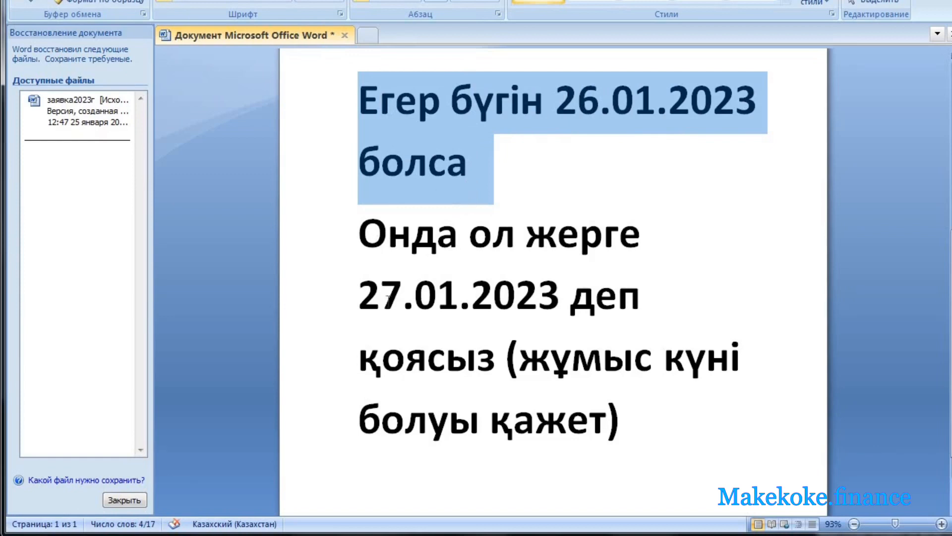
pyautogui.click(374, 233)
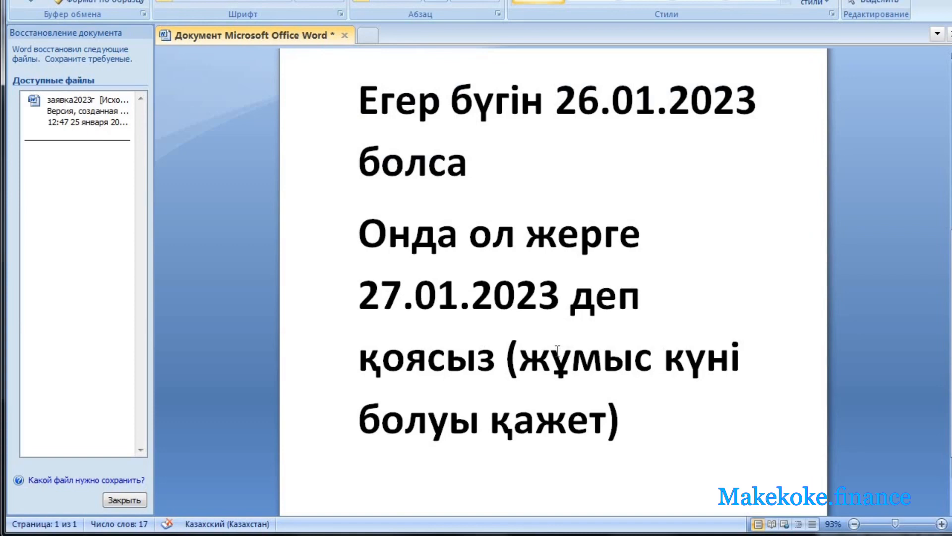
pyautogui.hotkey('alt', 'Tab')
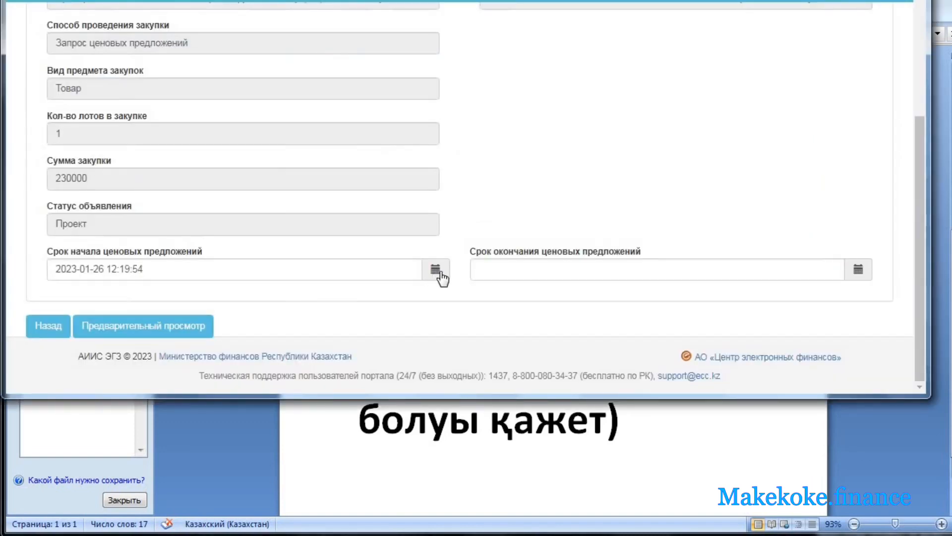
pyautogui.click(441, 273)
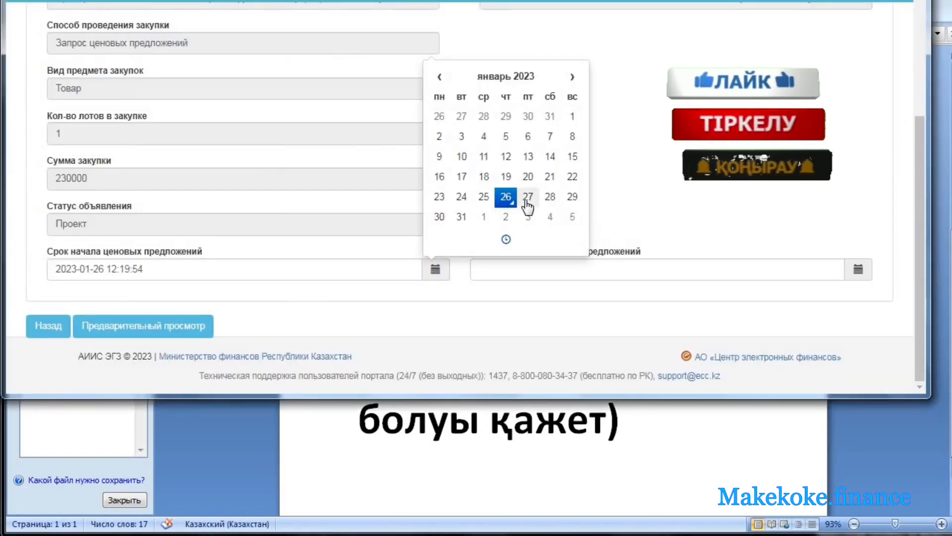
pyautogui.click(526, 205)
pyautogui.click(506, 239)
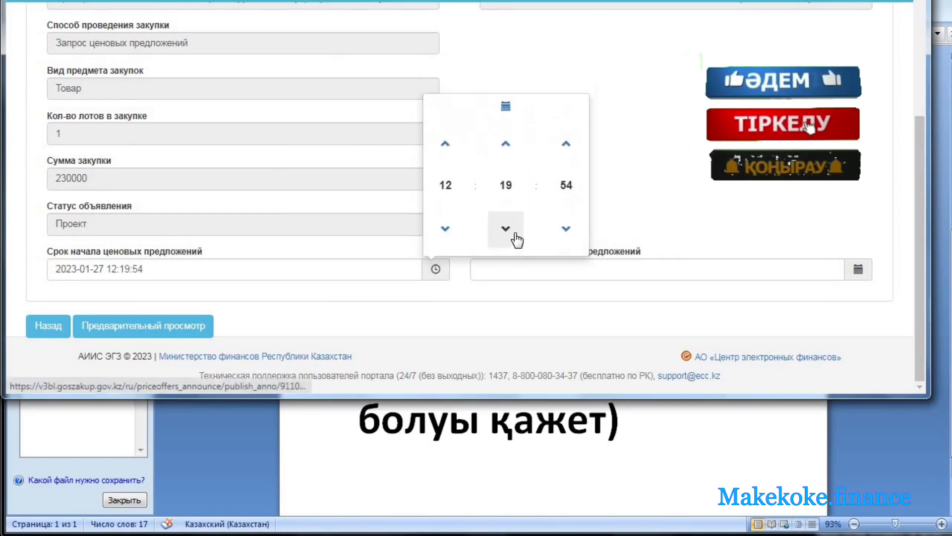
pyautogui.click(448, 189)
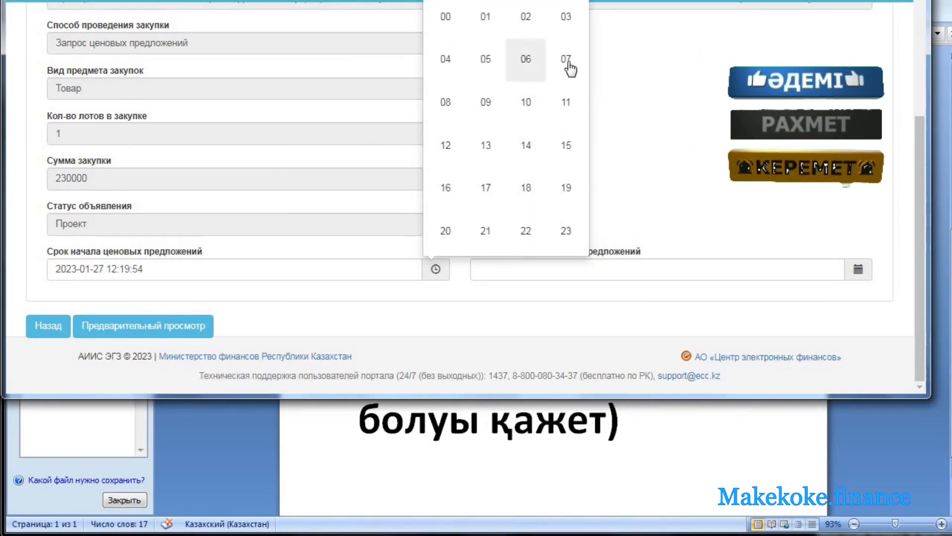
pyautogui.click(568, 61)
pyautogui.click(509, 187)
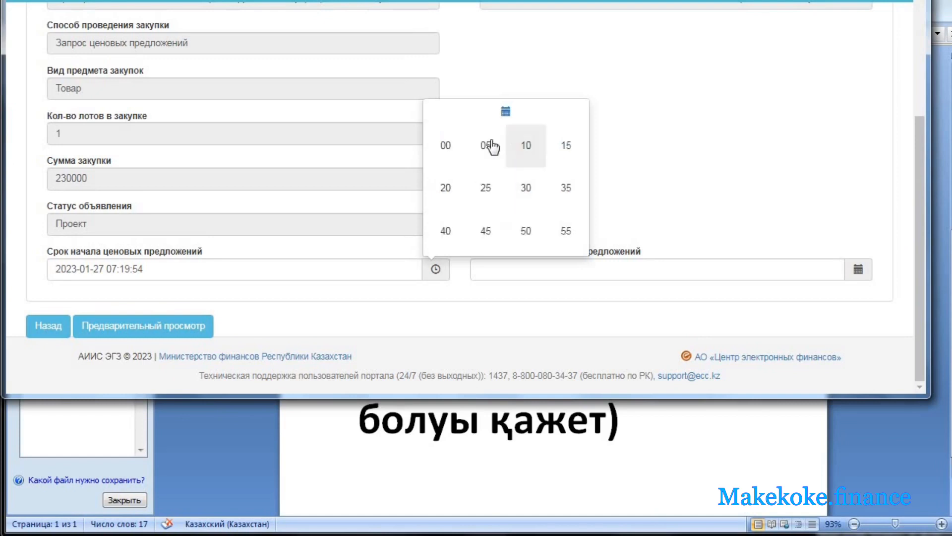
pyautogui.click(445, 145)
pyautogui.click(562, 186)
pyautogui.click(447, 149)
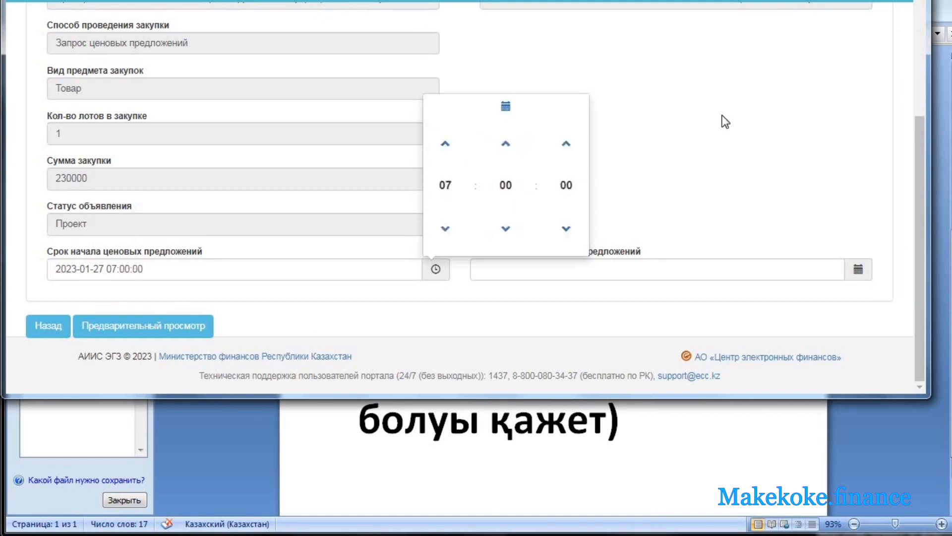
pyautogui.click(703, 131)
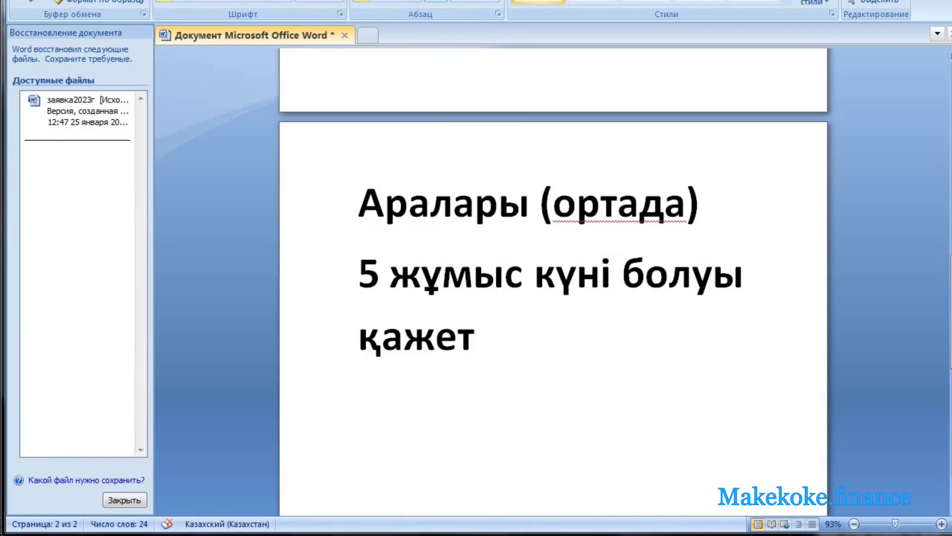
# Set the end of the price offers period to 2023-02-03 with the hour at 09
pyautogui.hotkey('alt', 'Tab')
pyautogui.click(858, 270)
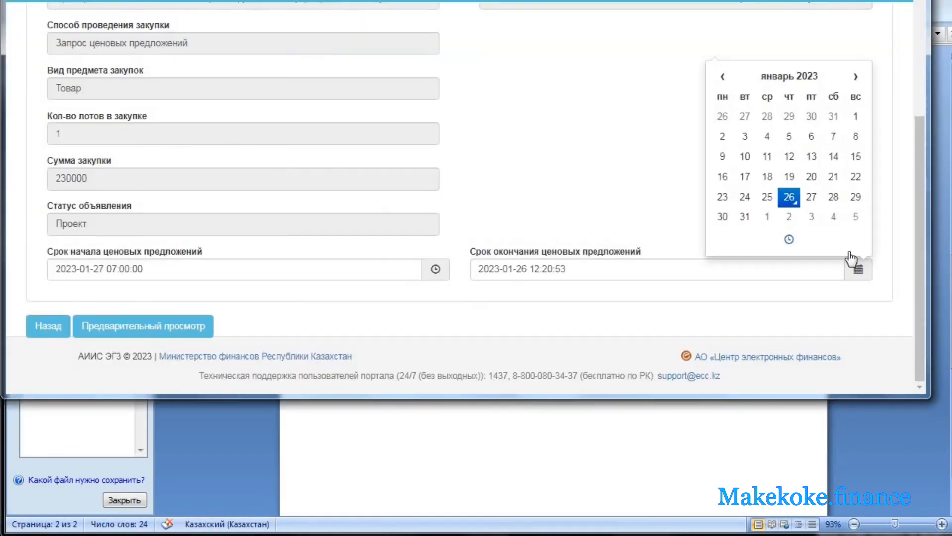
pyautogui.click(813, 198)
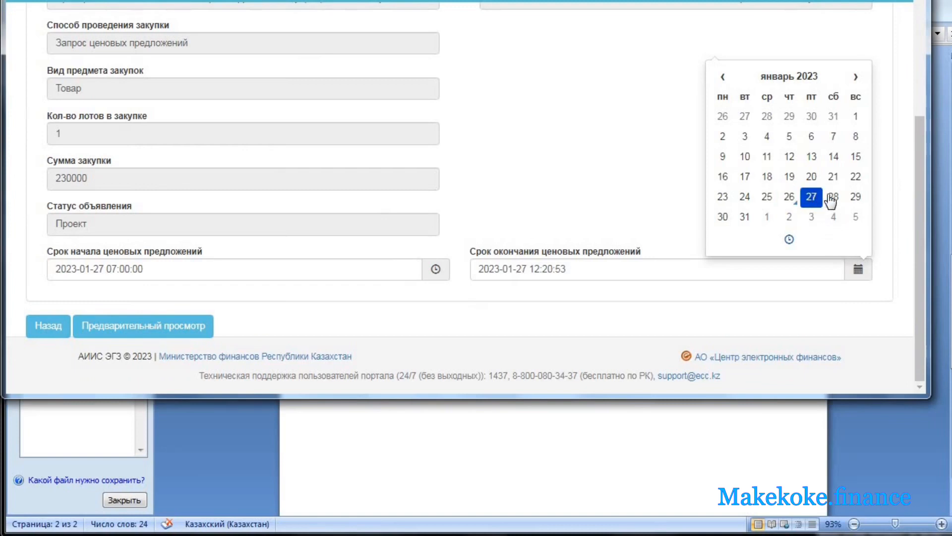
pyautogui.click(725, 218)
pyautogui.click(744, 218)
pyautogui.click(768, 221)
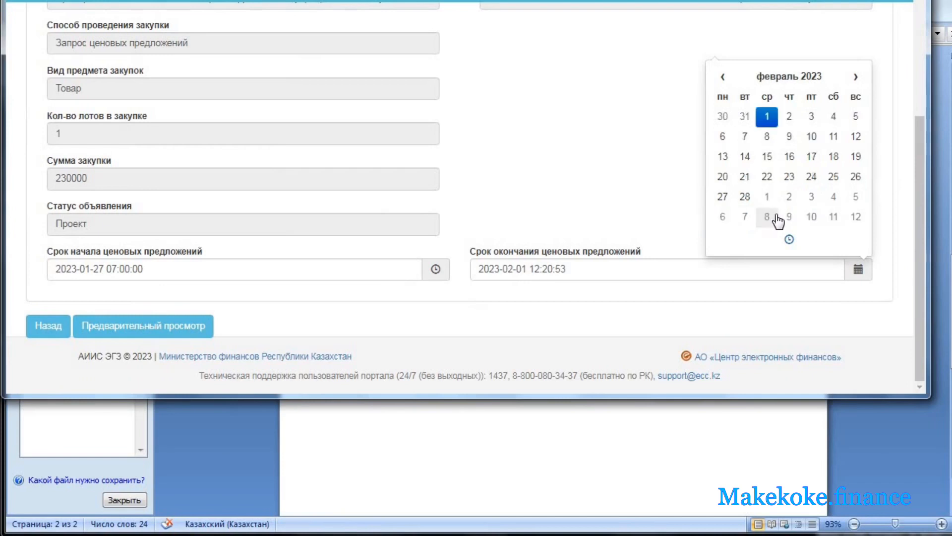
pyautogui.click(792, 120)
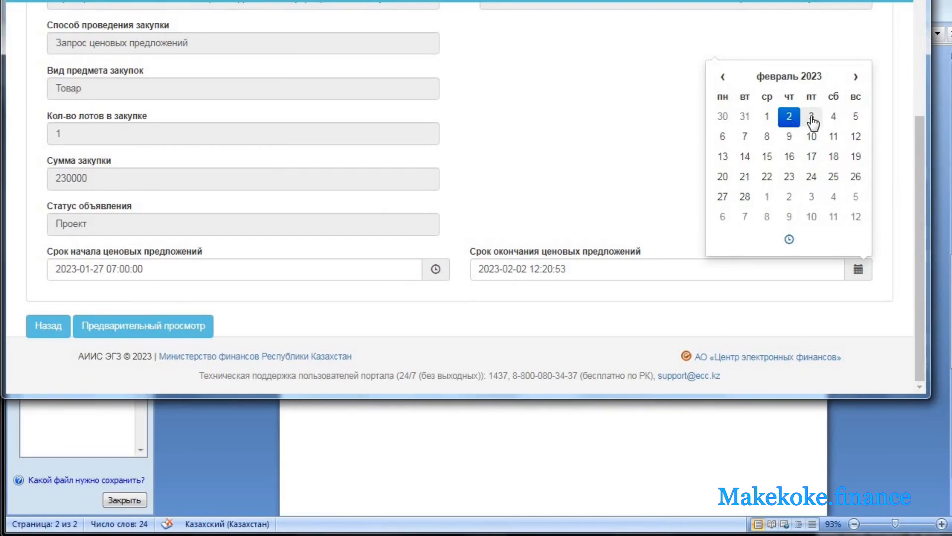
pyautogui.click(811, 117)
pyautogui.click(789, 239)
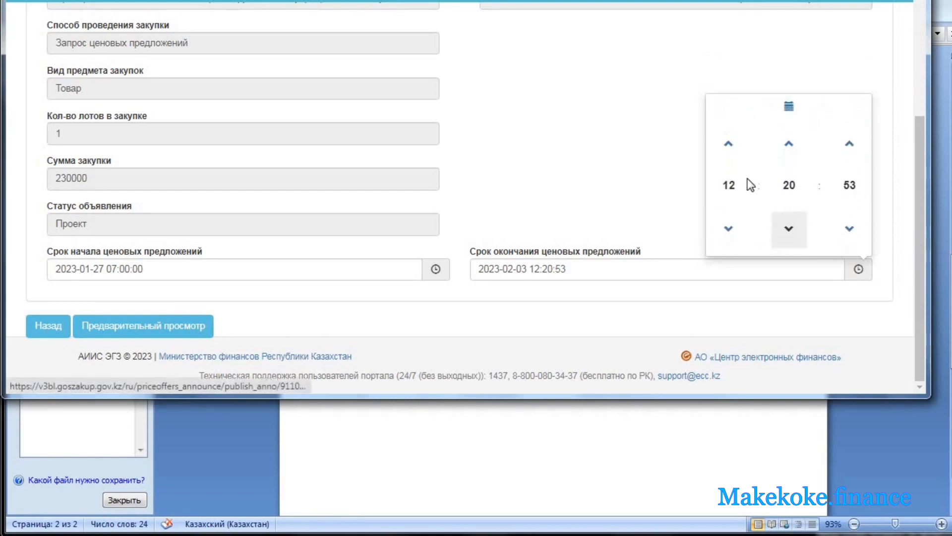
pyautogui.click(739, 185)
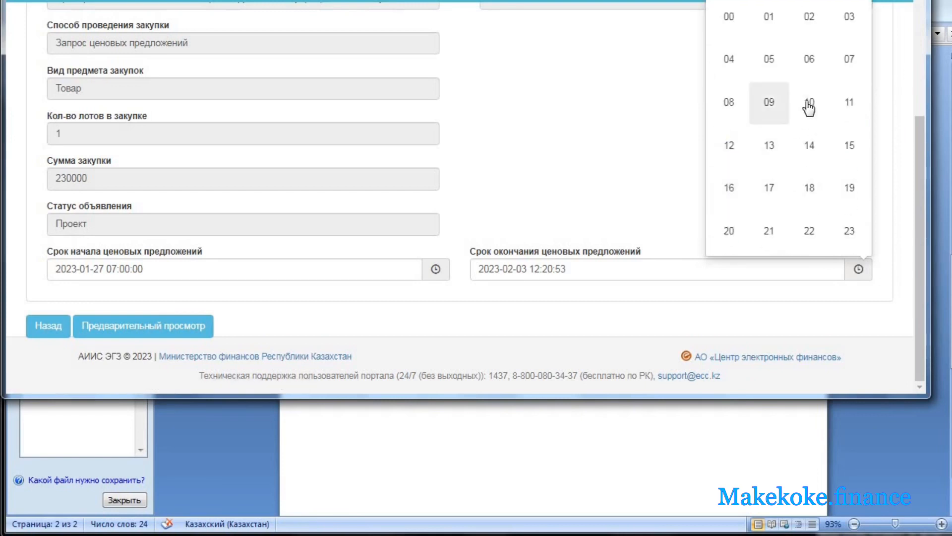
pyautogui.click(770, 104)
pyautogui.click(569, 227)
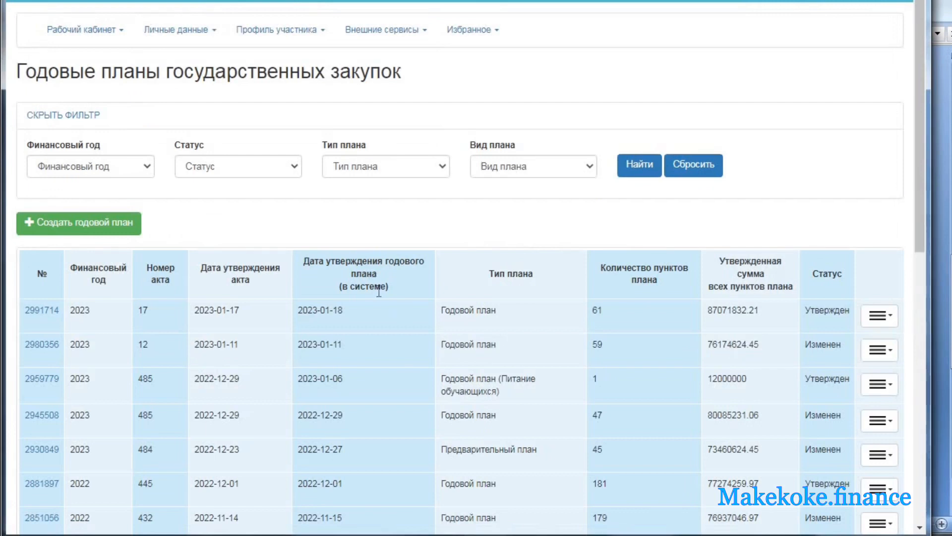
# Open the organizer's own announcements and check the publication status of the household goods price-quotation announcement
pyautogui.click(105, 31)
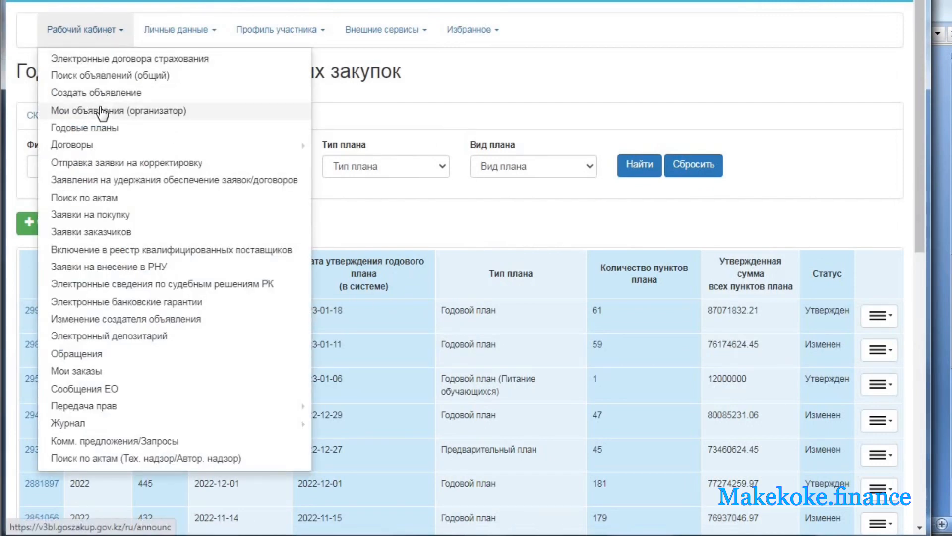
pyautogui.click(102, 111)
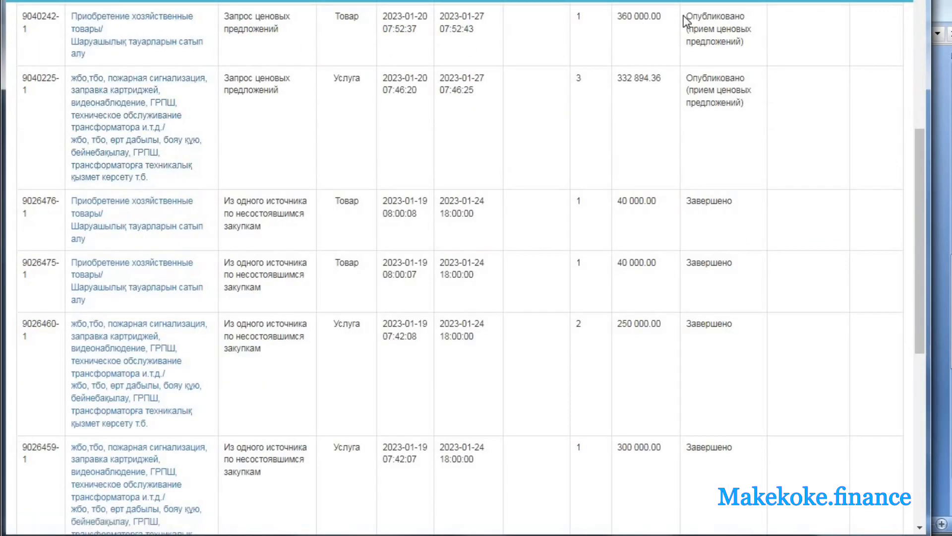
pyautogui.moveTo(686, 17); pyautogui.dragTo(747, 17)
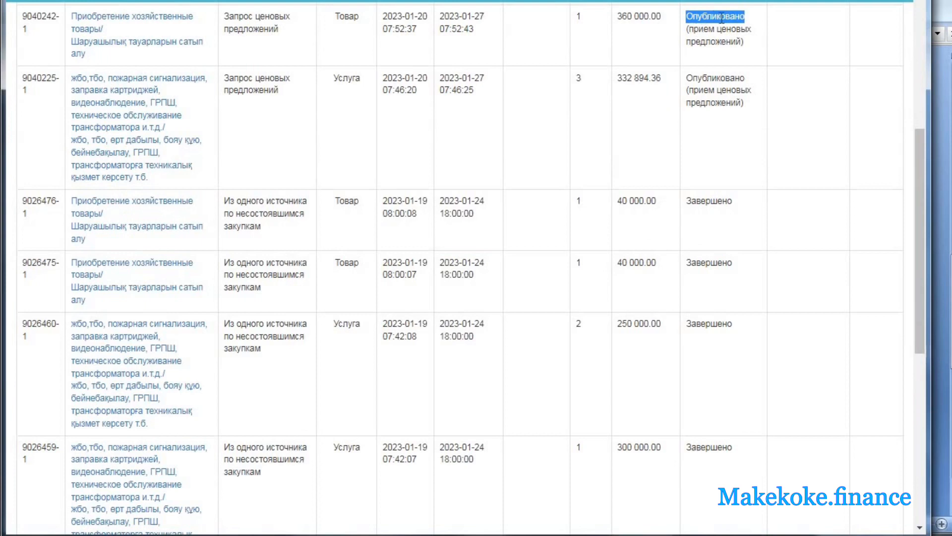
pyautogui.moveTo(745, 42); pyautogui.dragTo(688, 25)
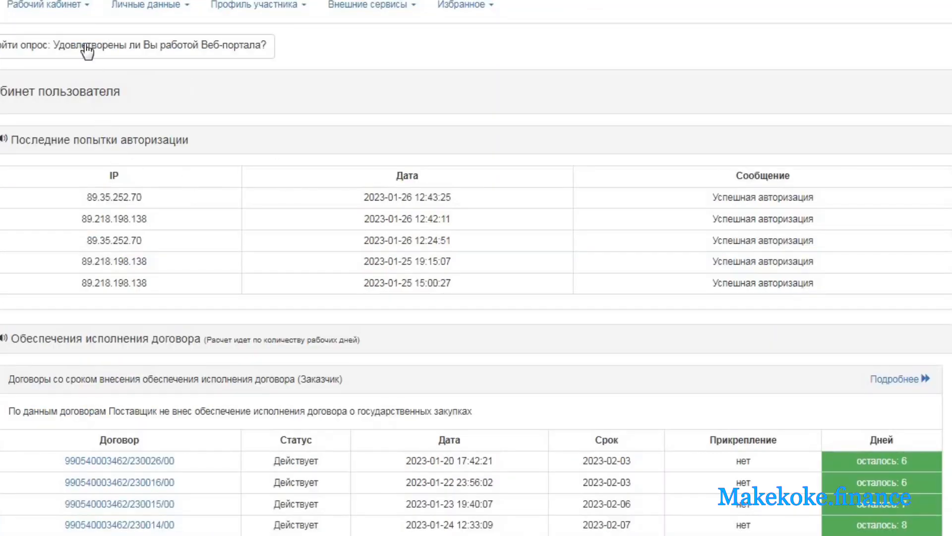
# Open annual procurement plan No. 17 of 2023-01-17 and filter its items by the subject type "Услуга"
pyautogui.click(74, 9)
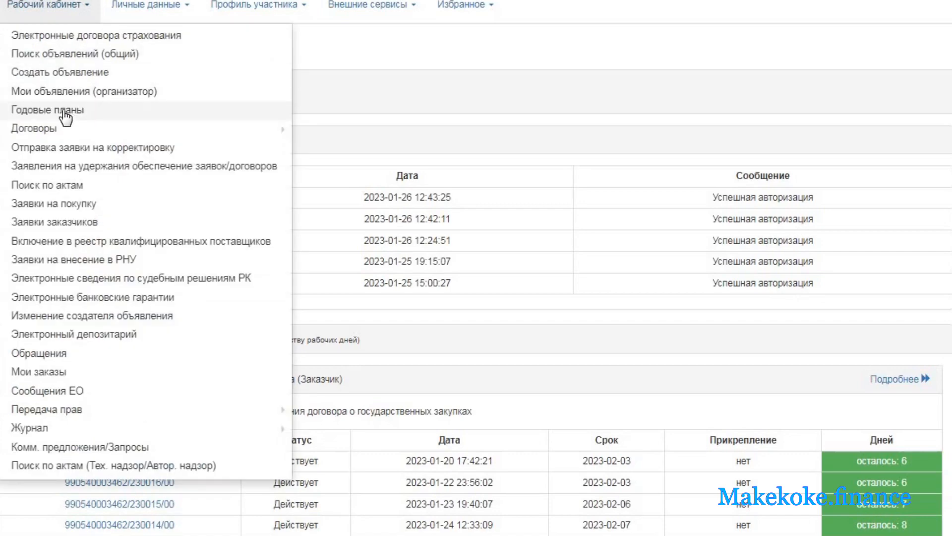
pyautogui.click(64, 112)
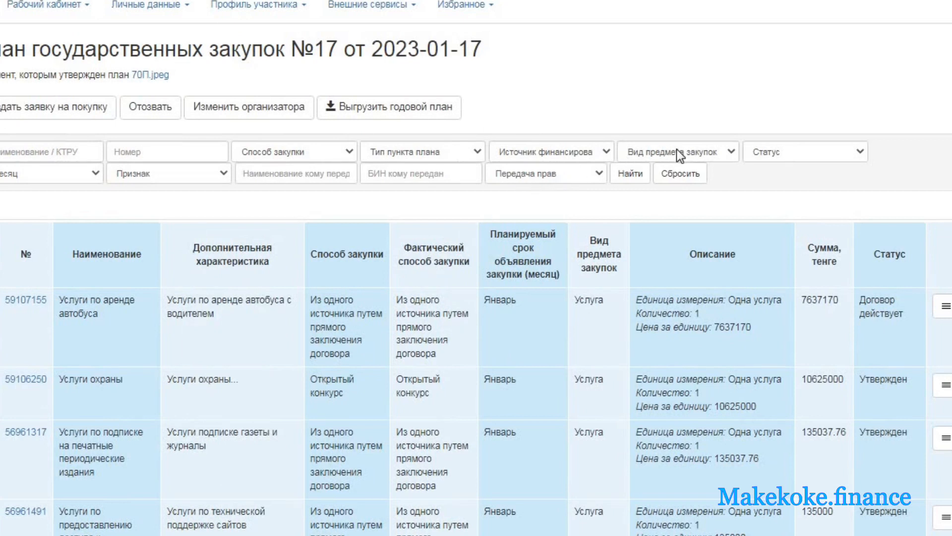
pyautogui.click(545, 151)
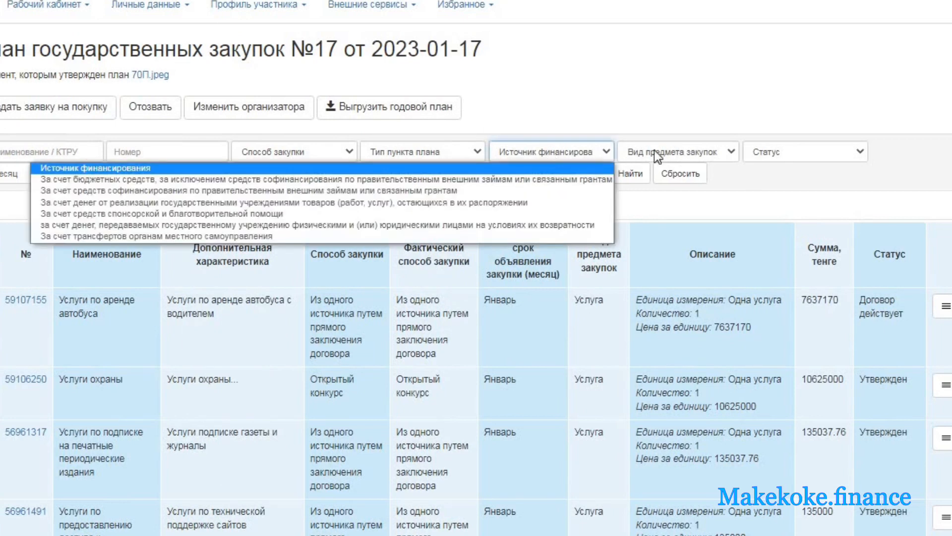
pyautogui.click(665, 150)
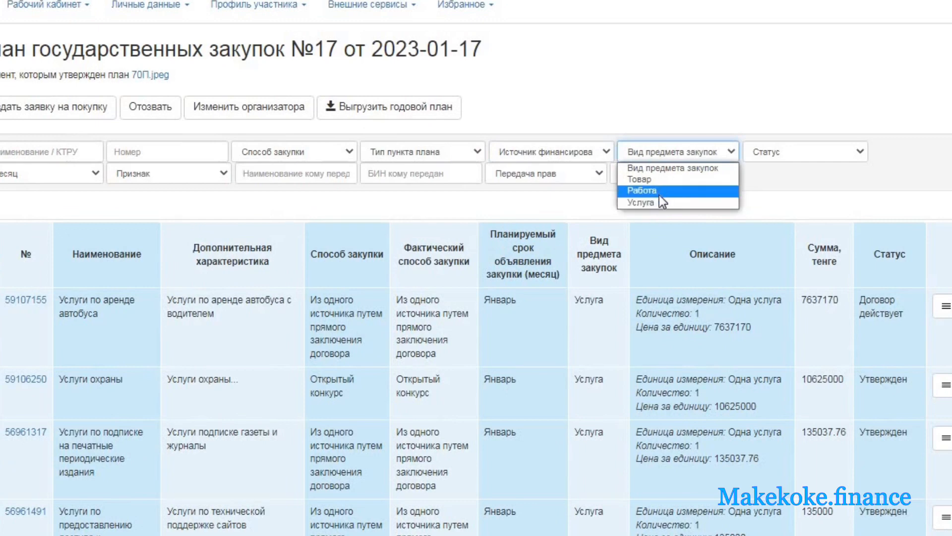
pyautogui.click(645, 202)
pyautogui.click(628, 178)
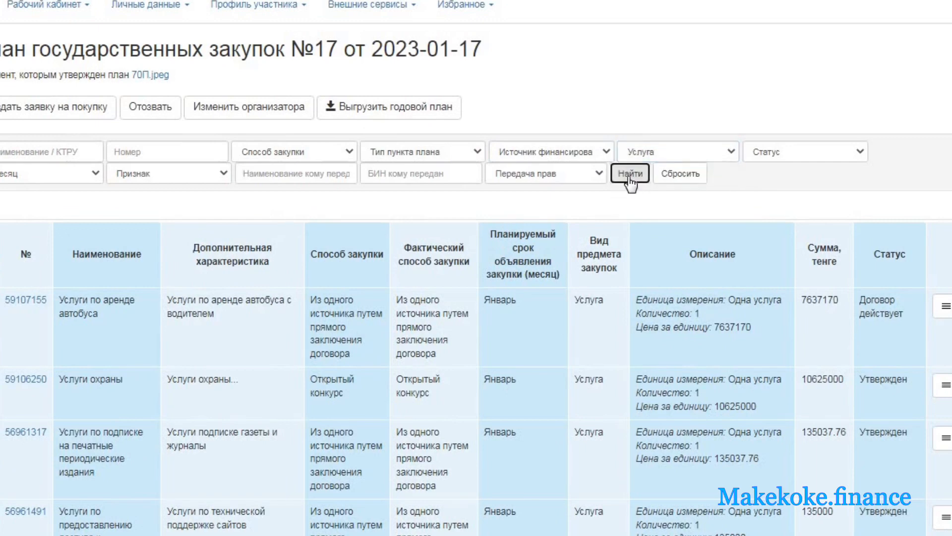
# Browse the filtered service items through to the second page, examining their actual procurement methods
pyautogui.scroll(-3, 591, 238)
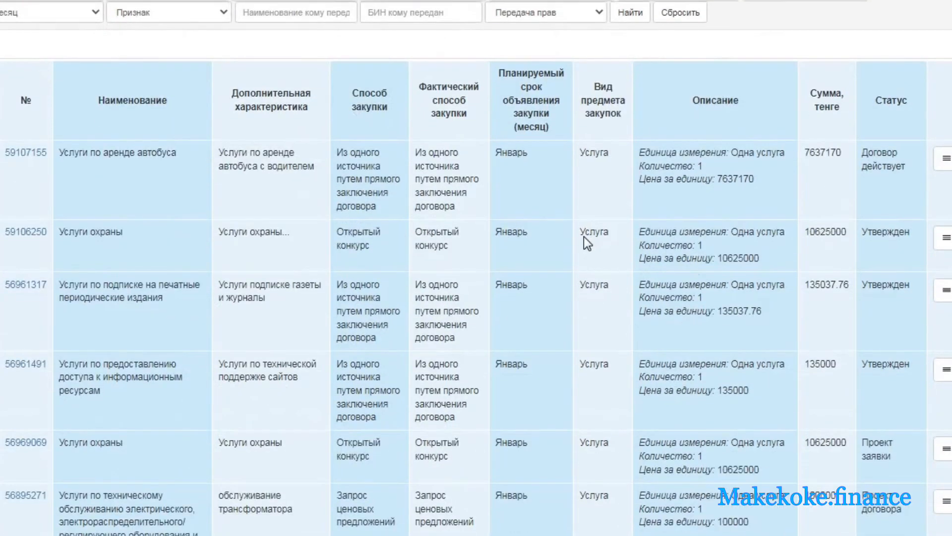
pyautogui.scroll(-10, 584, 236)
pyautogui.scroll(-12, 518, 244)
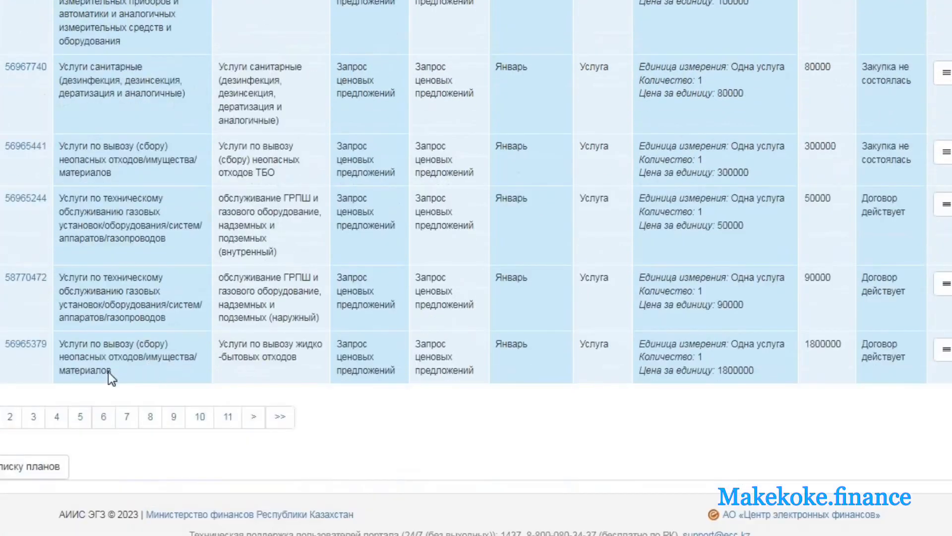
pyautogui.click(12, 415)
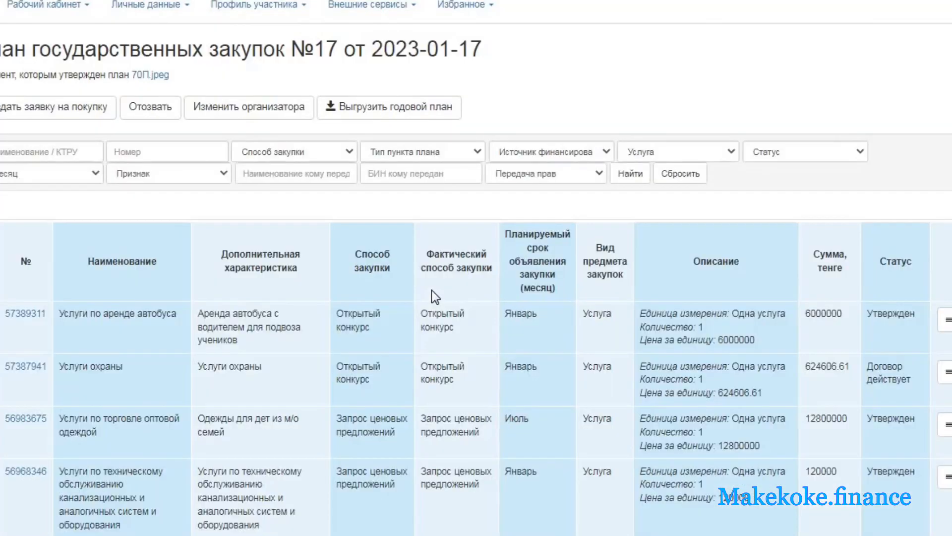
pyautogui.scroll(-2, 431, 291)
pyautogui.scroll(-2, 433, 292)
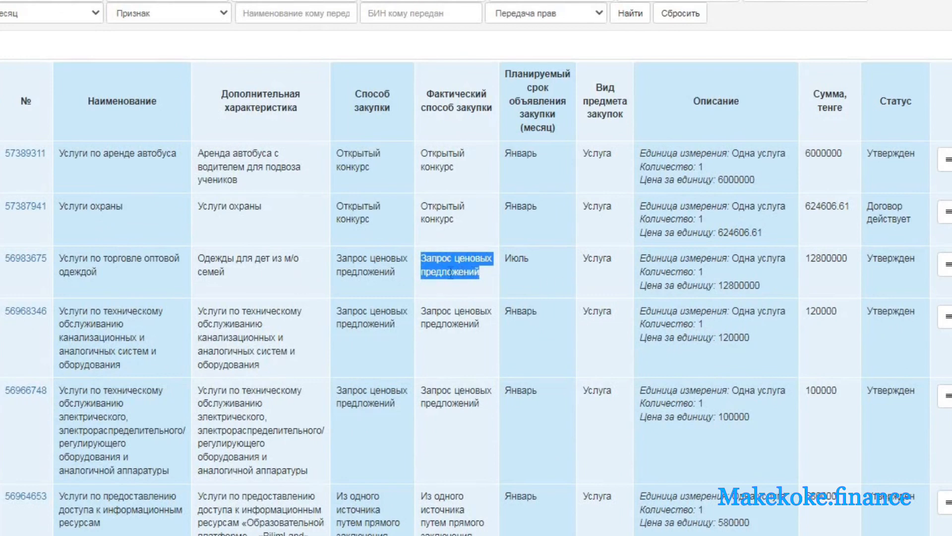
# Select the wholesale clothing trade item and the electrical equipment maintenance item, both listed under the method "Запрос ценовых предложений"
pyautogui.click(14, 262)
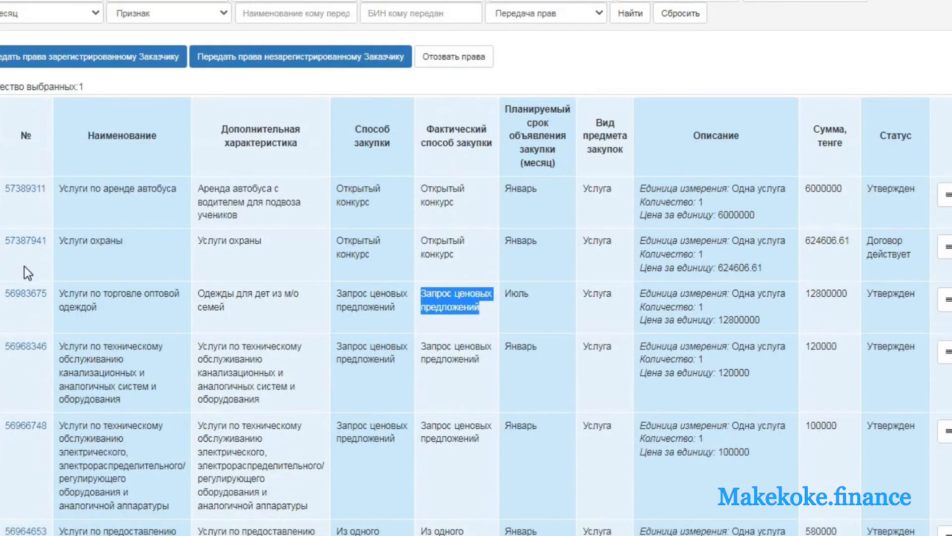
pyautogui.scroll(-3, 119, 271)
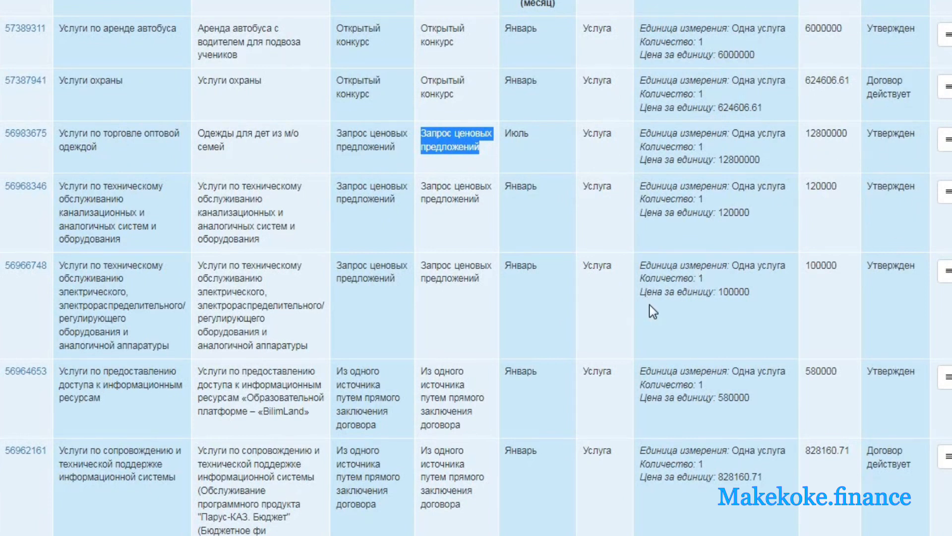
pyautogui.click(1, 266)
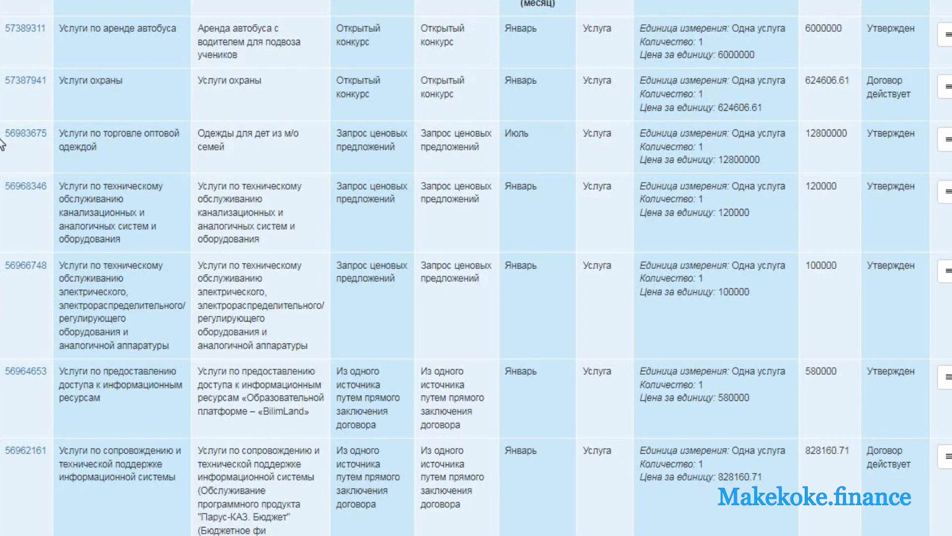
# Compare the planned and actual procurement methods of the information resource access item for the BilimLand platform
pyautogui.scroll(-2, 155, 238)
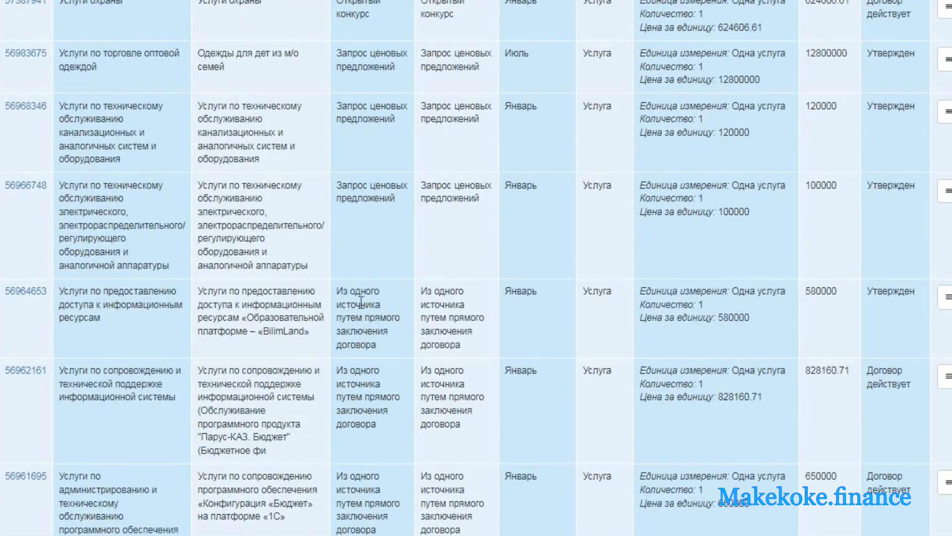
pyautogui.moveTo(337, 288); pyautogui.dragTo(400, 346)
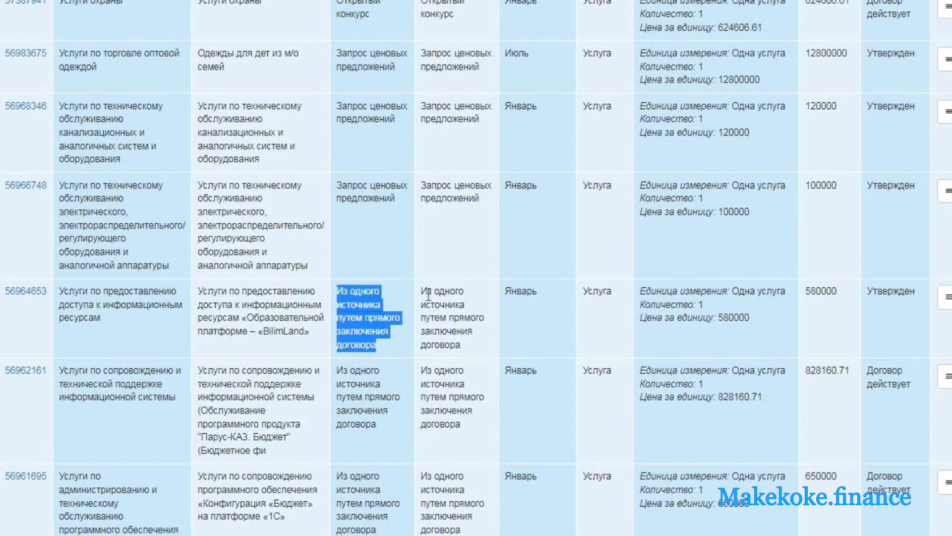
pyautogui.moveTo(426, 290); pyautogui.dragTo(460, 354)
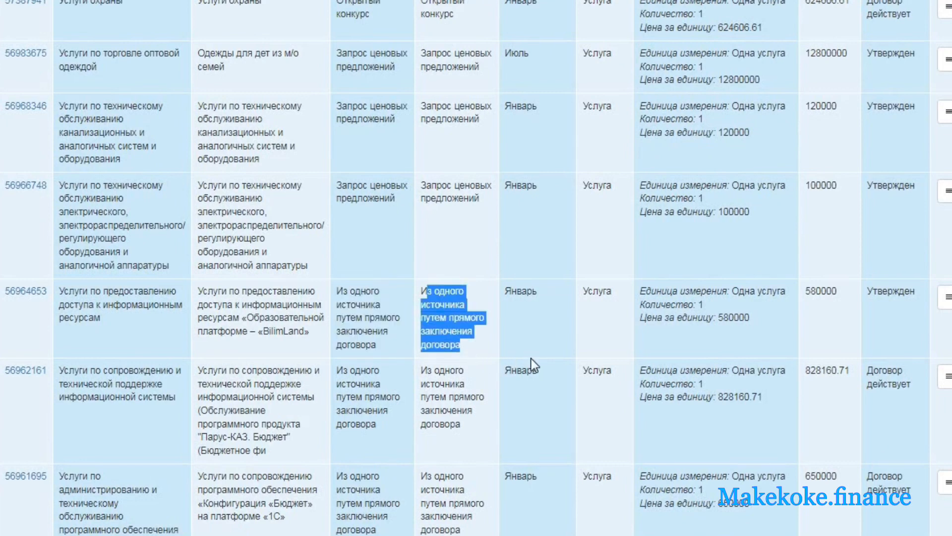
# Submit a purchase request for the two selected annual plan items and dismiss the notice about single organizers
pyautogui.scroll(6, 377, 286)
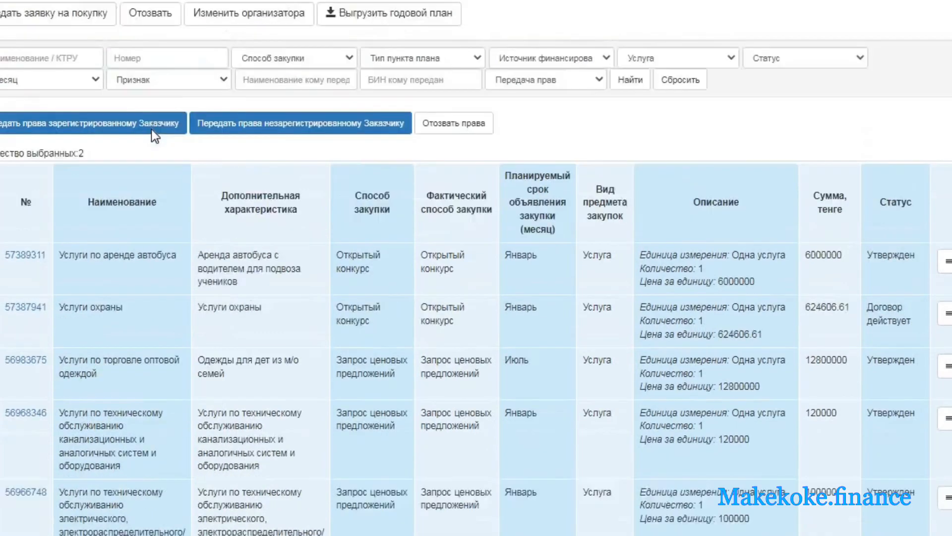
pyautogui.scroll(2, 151, 129)
pyautogui.click(84, 107)
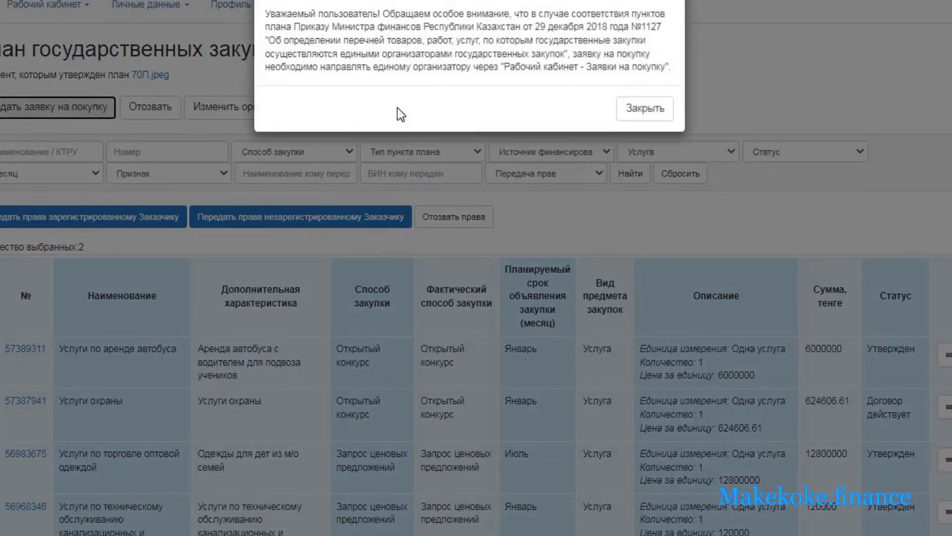
pyautogui.click(645, 112)
pyautogui.rightClick(352, 4)
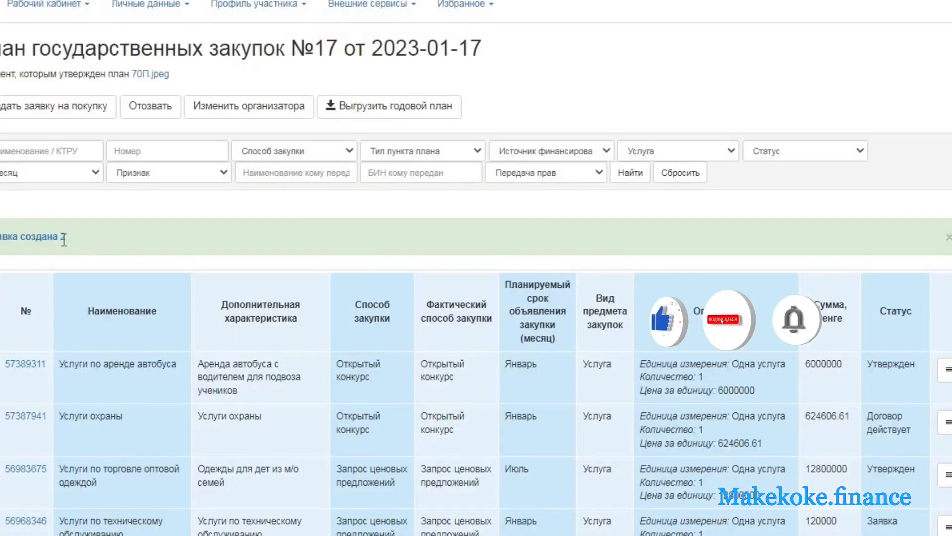
pyautogui.moveTo(66, 237); pyautogui.dragTo(5, 238)
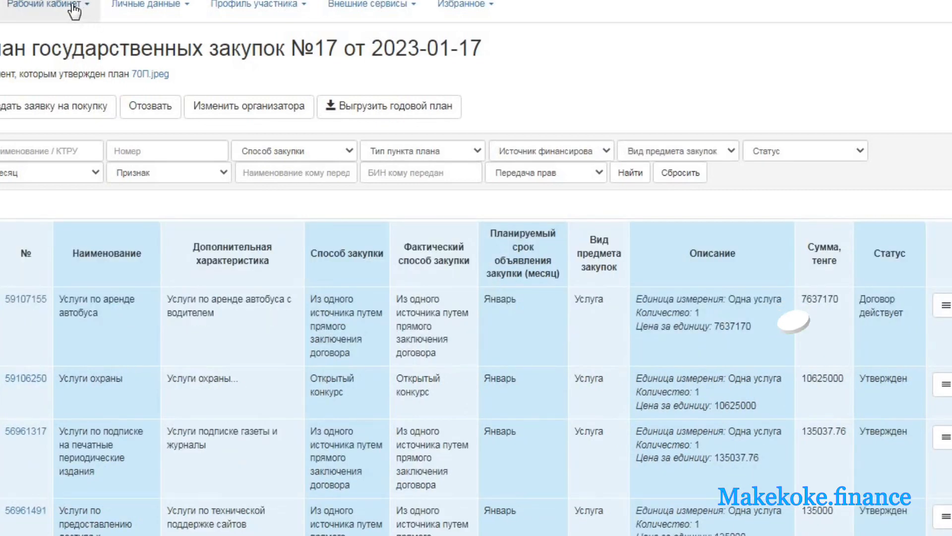
# Create an announcement project with method "Запрос ценовых предложений", purchase type "Первая закупка" and subject type "Услуга"
pyautogui.click(72, 6)
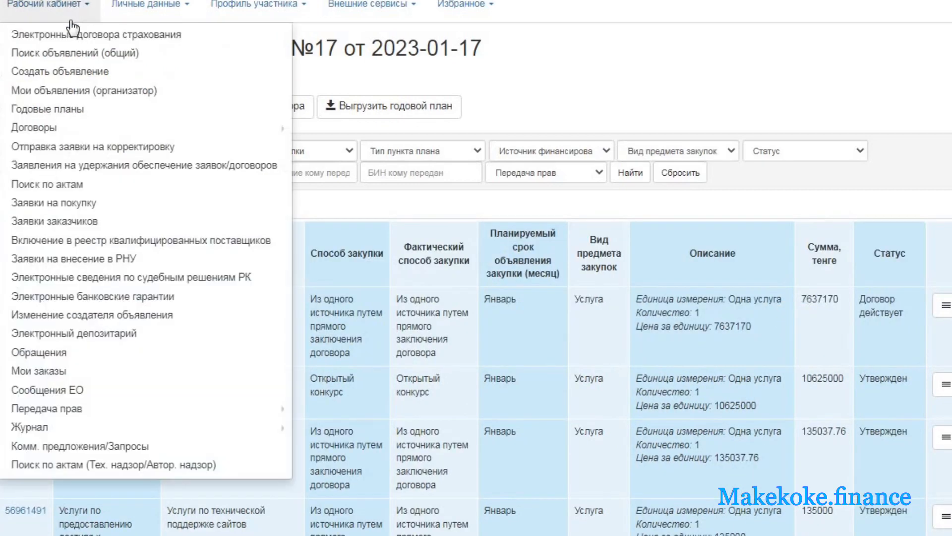
pyautogui.click(66, 71)
pyautogui.click(264, 145)
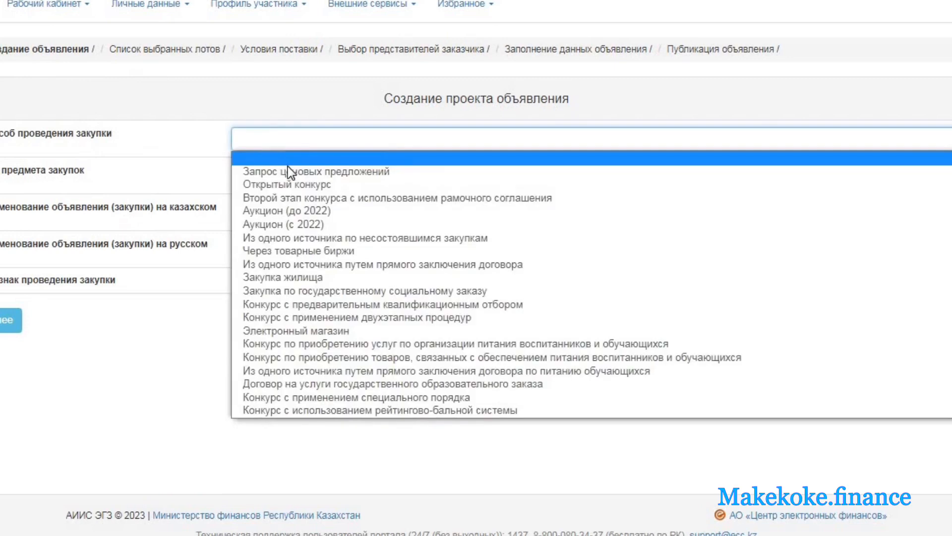
pyautogui.click(281, 166)
pyautogui.click(283, 179)
pyautogui.click(283, 195)
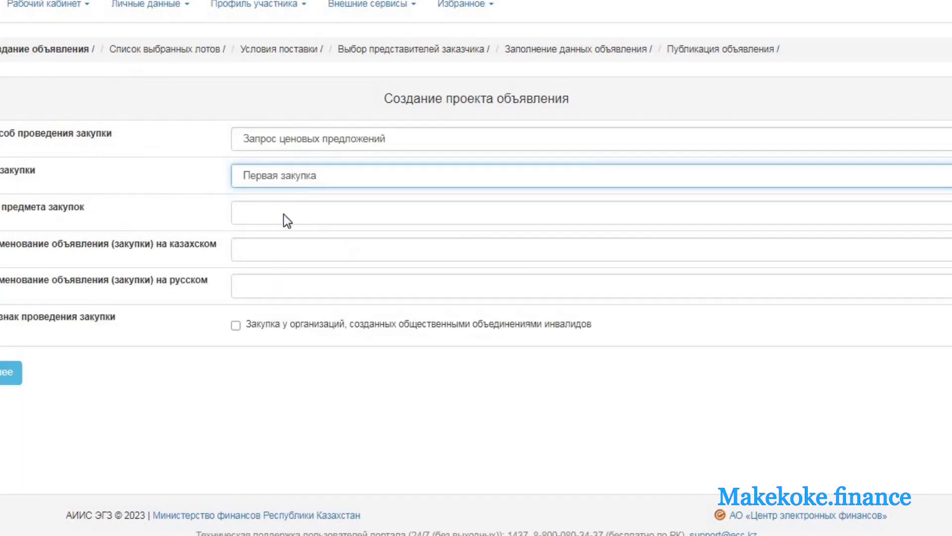
pyautogui.click(284, 214)
pyautogui.click(286, 273)
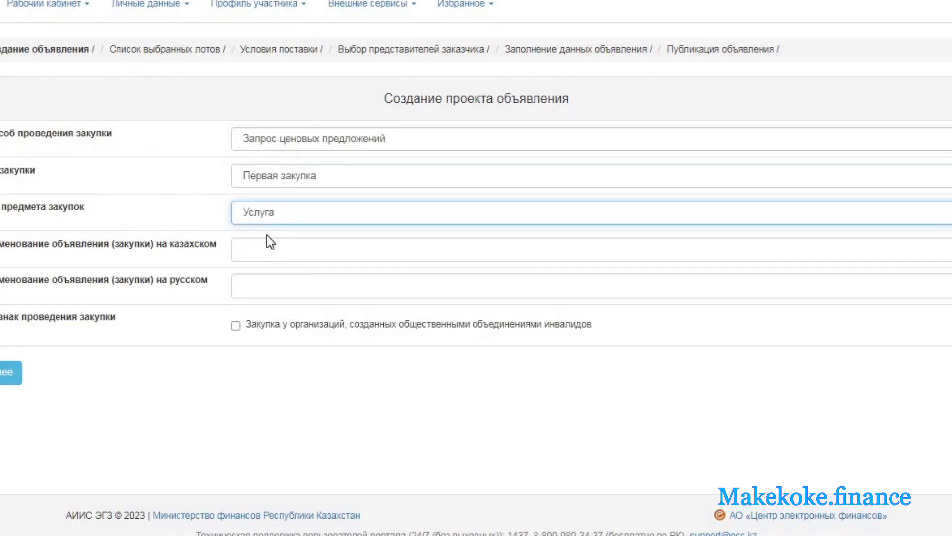
pyautogui.click(260, 213)
pyautogui.click(268, 213)
pyautogui.click(275, 214)
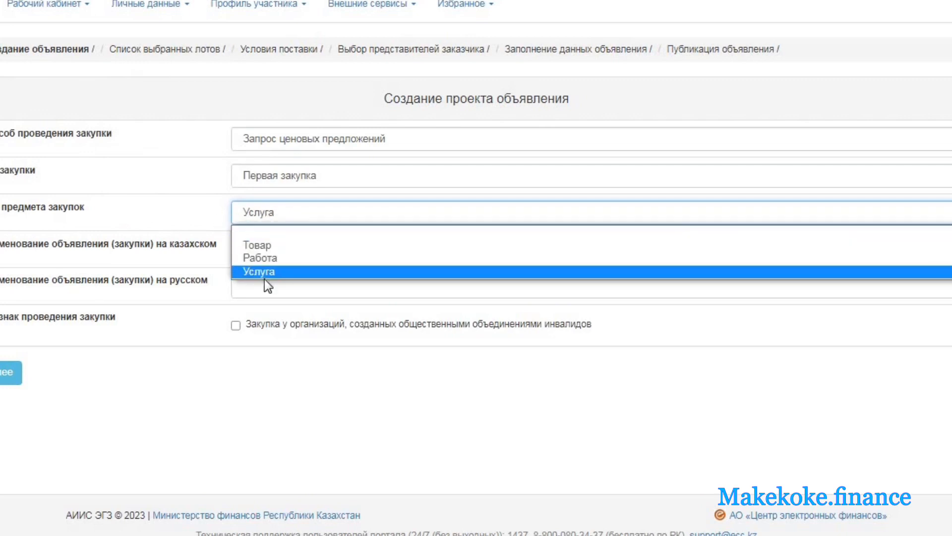
pyautogui.click(203, 198)
# Name the announcement "қатты қалдықтар шығару, картридждер толтыру басқа да қызметтер" in Kazakh and "услуги по вывозу твердых отходов, заправке картриджей и другие" in Russian, and continue
pyautogui.click(253, 253)
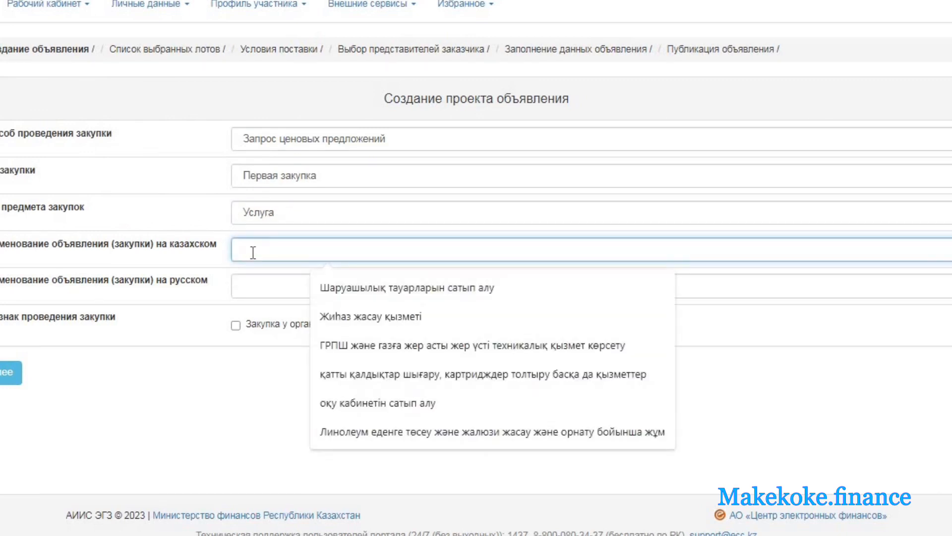
pyautogui.click(368, 373)
pyautogui.click(301, 282)
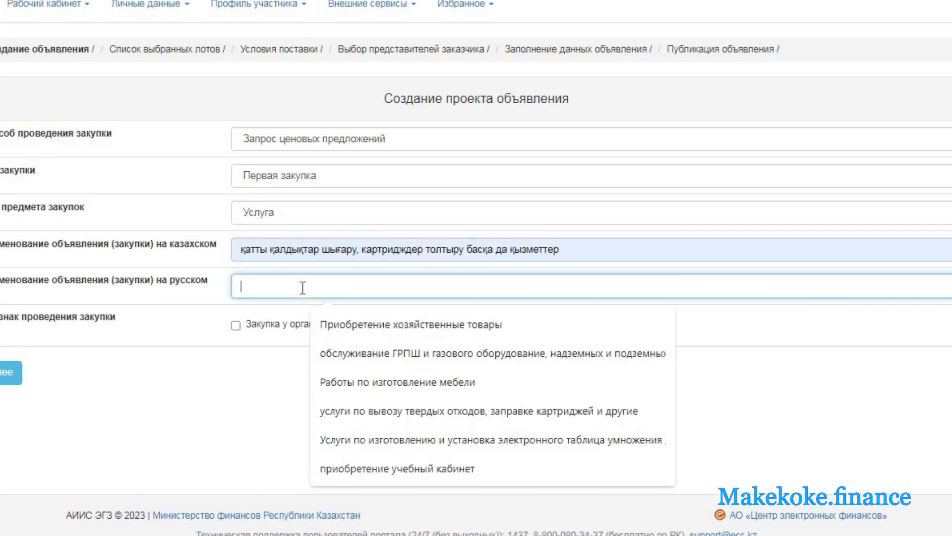
pyautogui.click(353, 403)
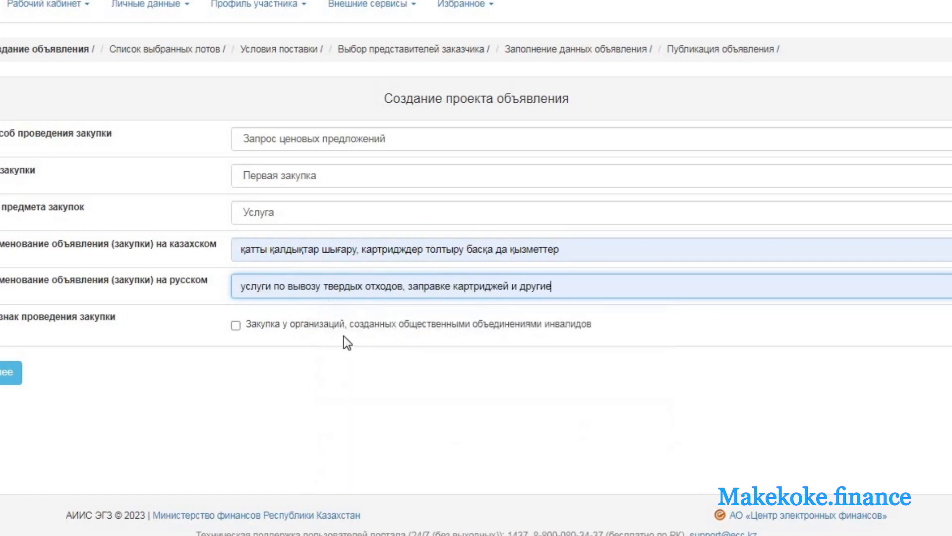
pyautogui.click(10, 372)
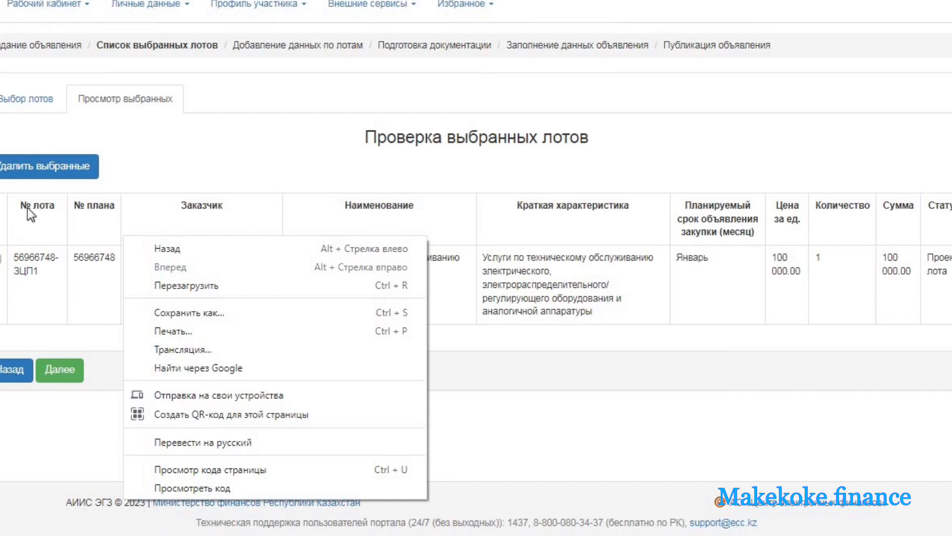
# Proceed with the electrical equipment maintenance lot and save "резюме М.docx" as its technical specification, returning to the documentation list
pyautogui.click(60, 371)
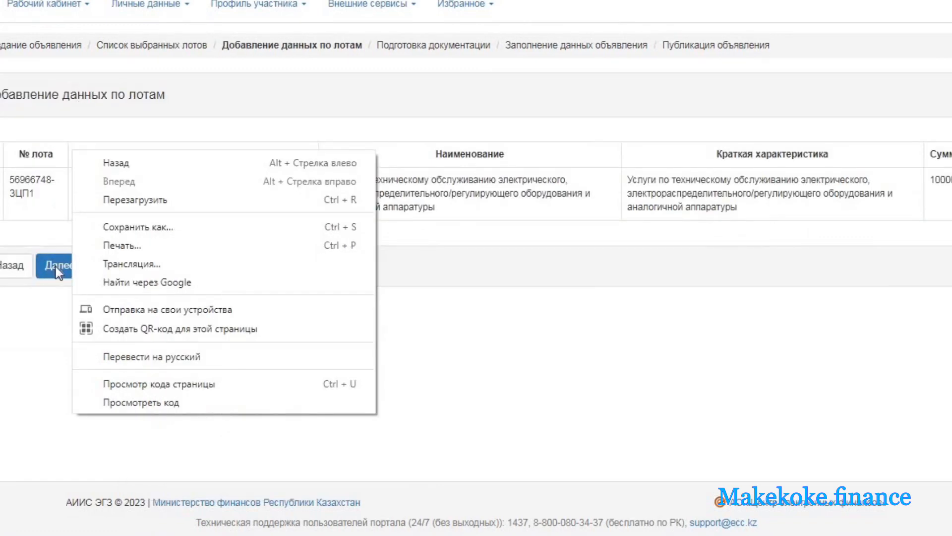
pyautogui.click(111, 200)
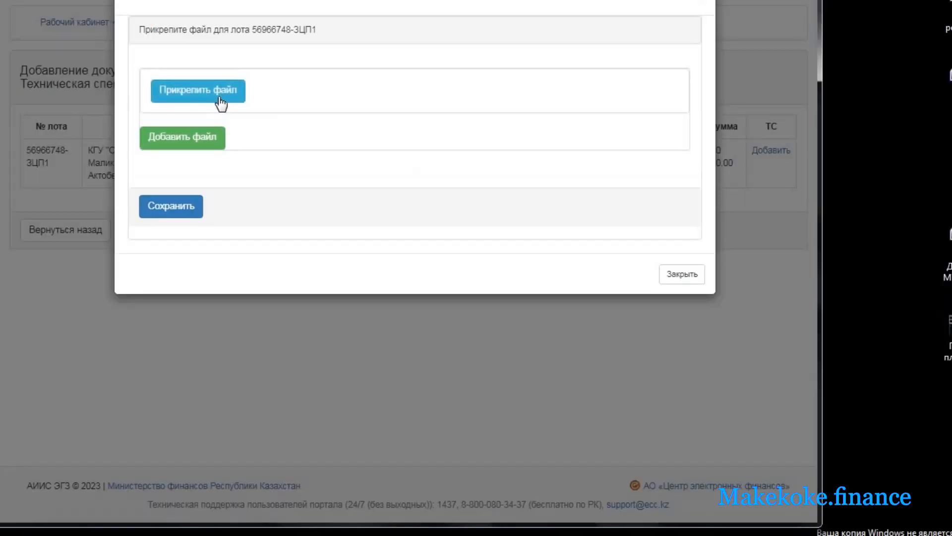
pyautogui.click(224, 99)
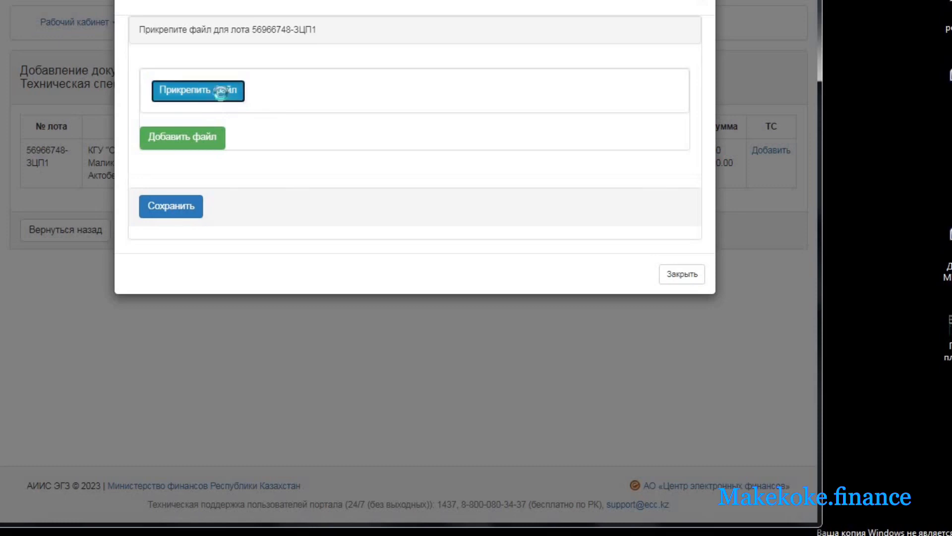
pyautogui.click(248, 175)
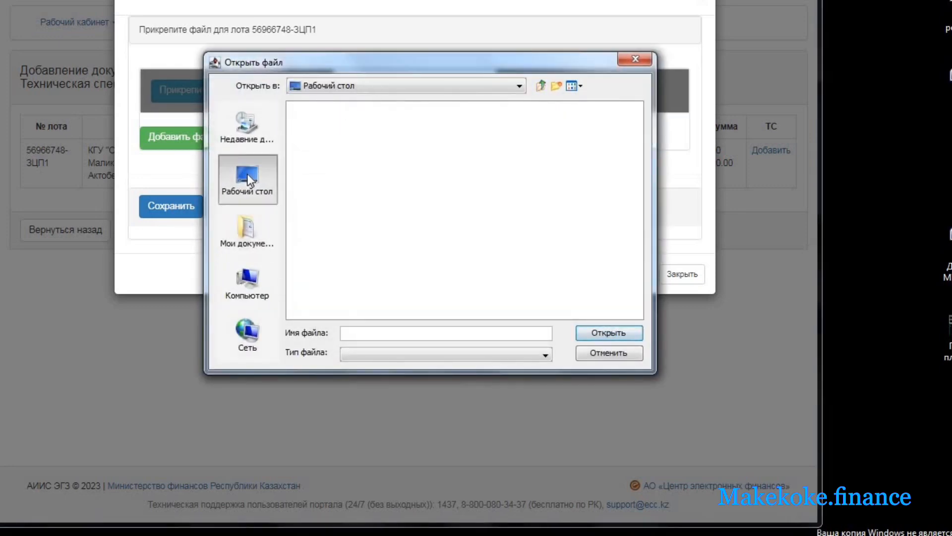
pyautogui.click(485, 202)
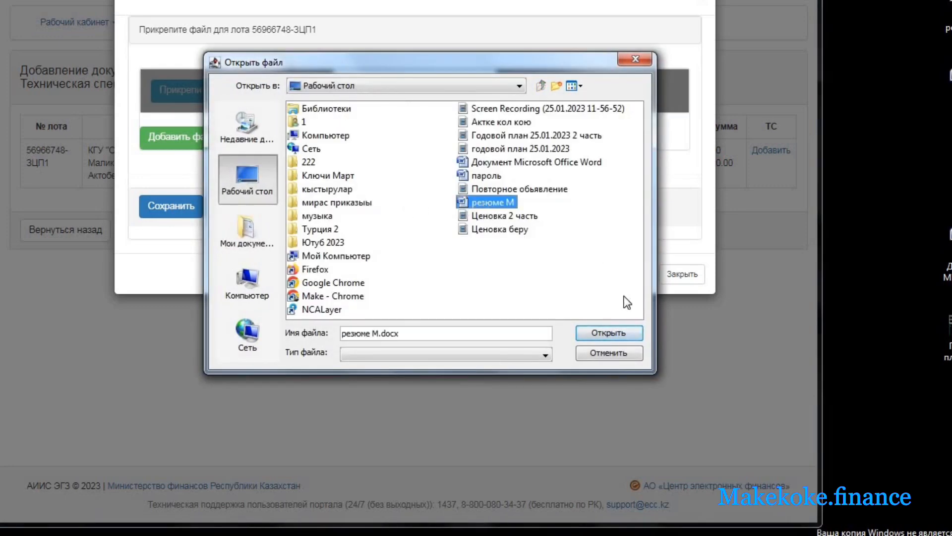
pyautogui.click(621, 333)
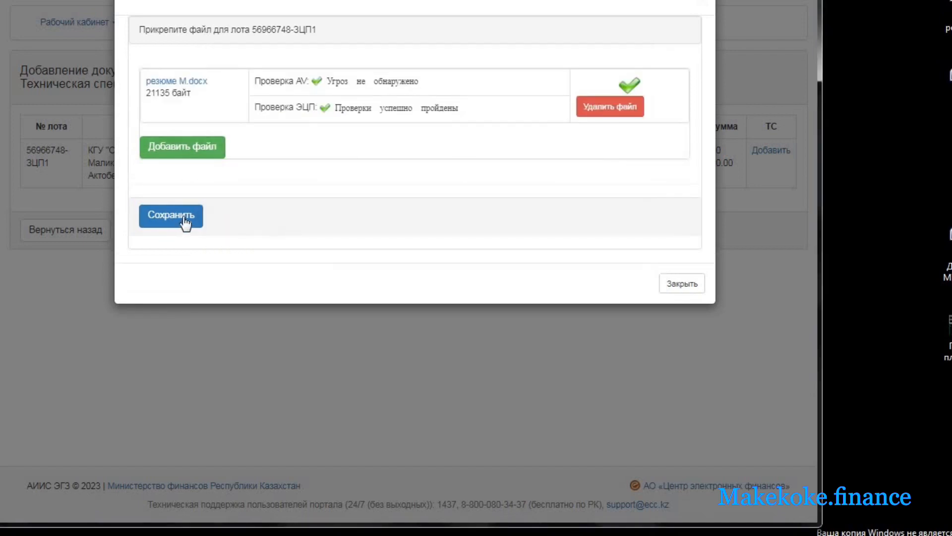
pyautogui.click(181, 223)
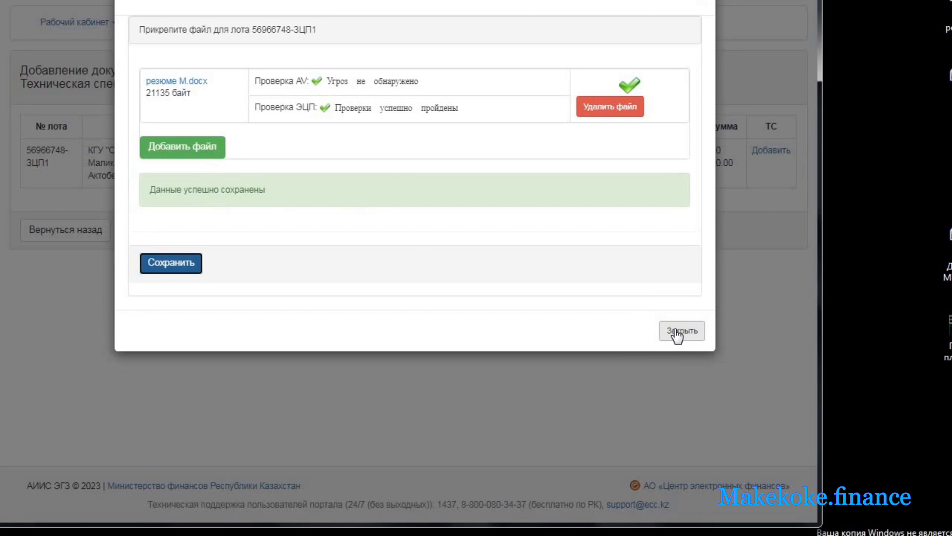
pyautogui.click(677, 333)
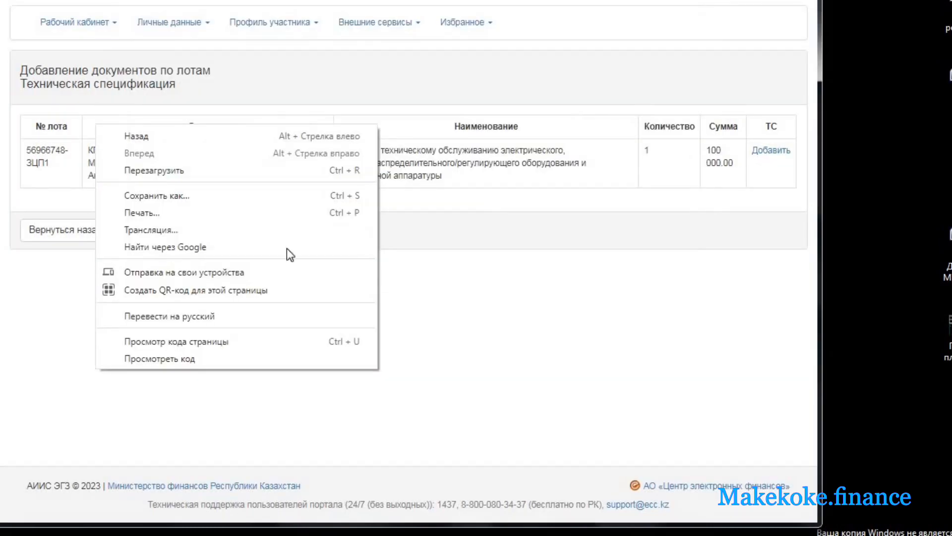
pyautogui.click(63, 232)
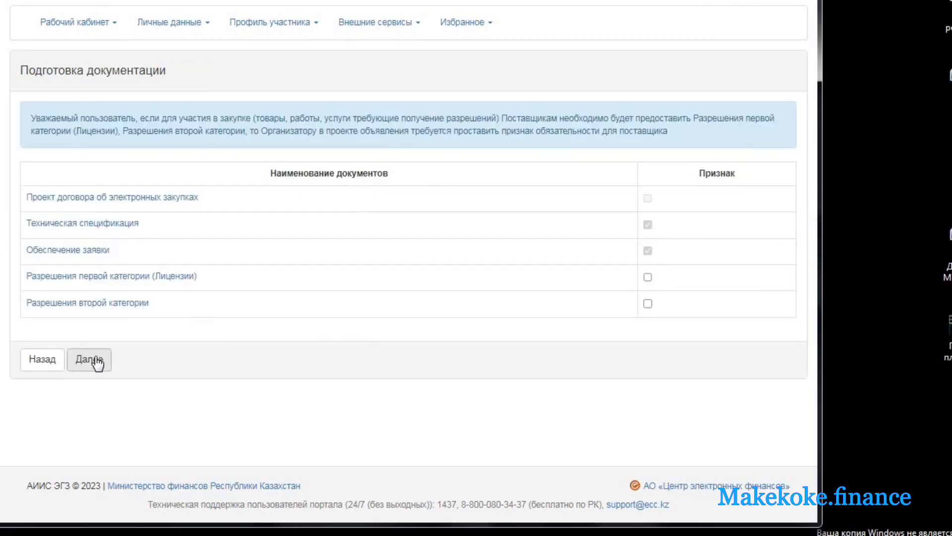
# Set the application validity to 60 days, choose the organizer's deposit account in the bank details, and save the announcement data
pyautogui.click(90, 359)
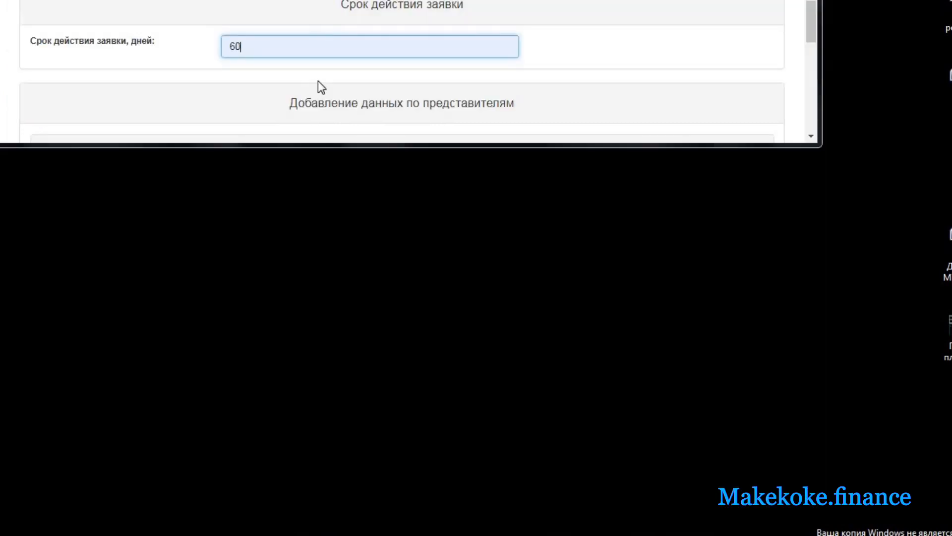
pyautogui.scroll(-5, 318, 82)
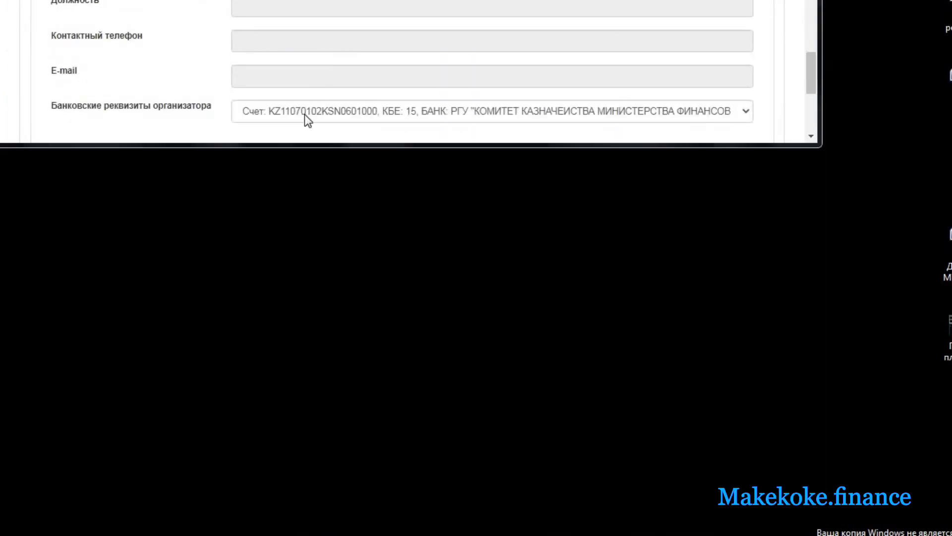
pyautogui.click(305, 119)
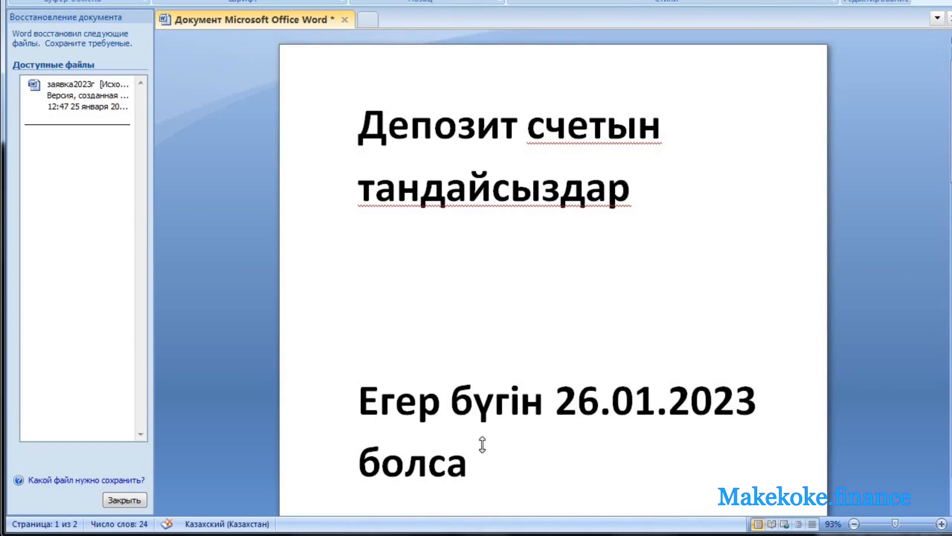
pyautogui.moveTo(483, 444); pyautogui.dragTo(483, 388)
pyautogui.click(173, 534)
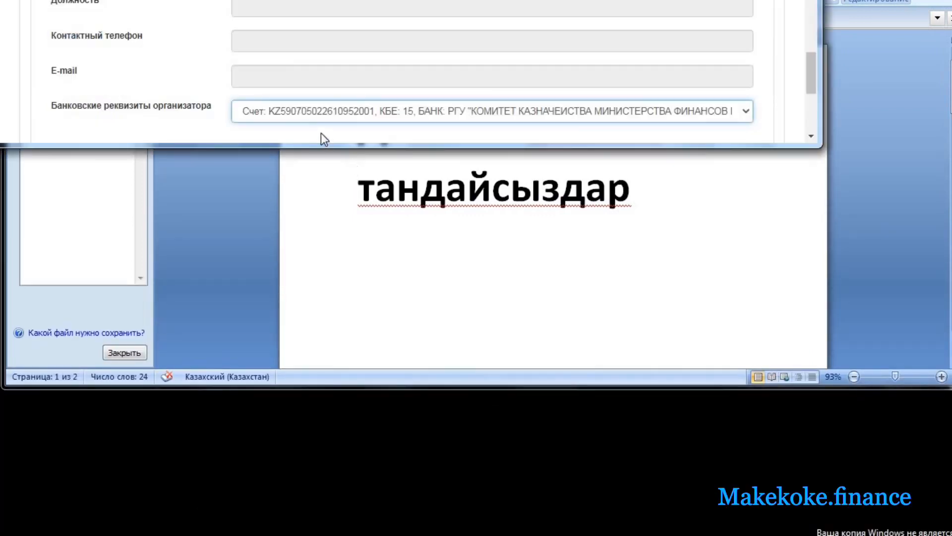
pyautogui.scroll(-2, 149, 89)
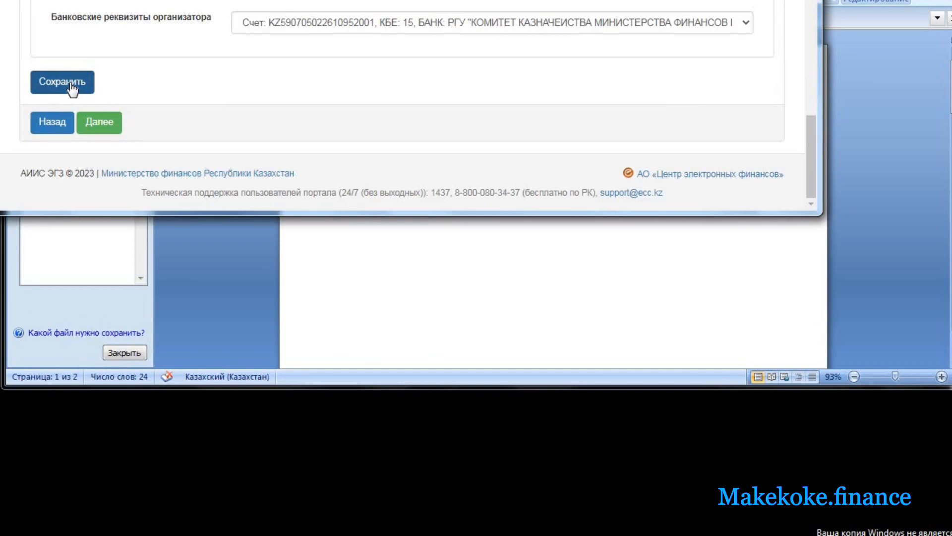
pyautogui.click(71, 84)
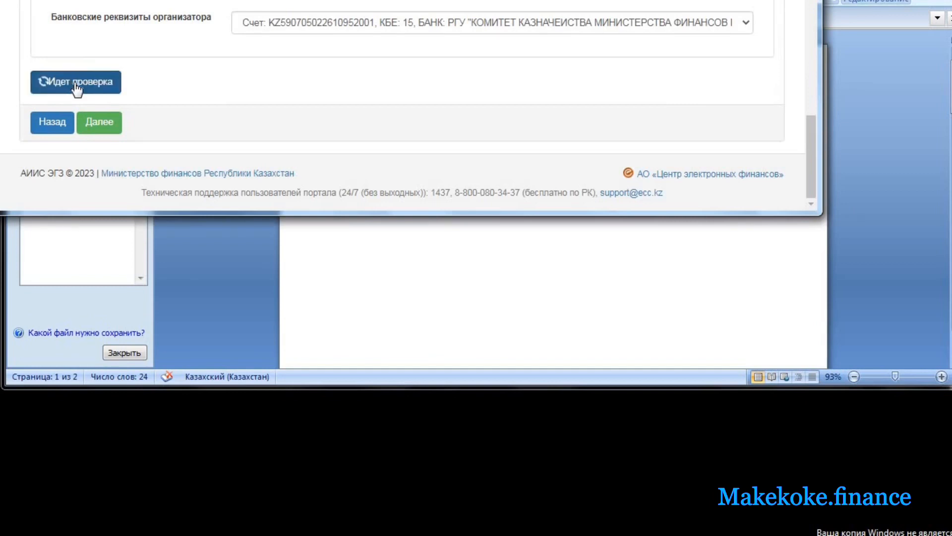
pyautogui.click(99, 122)
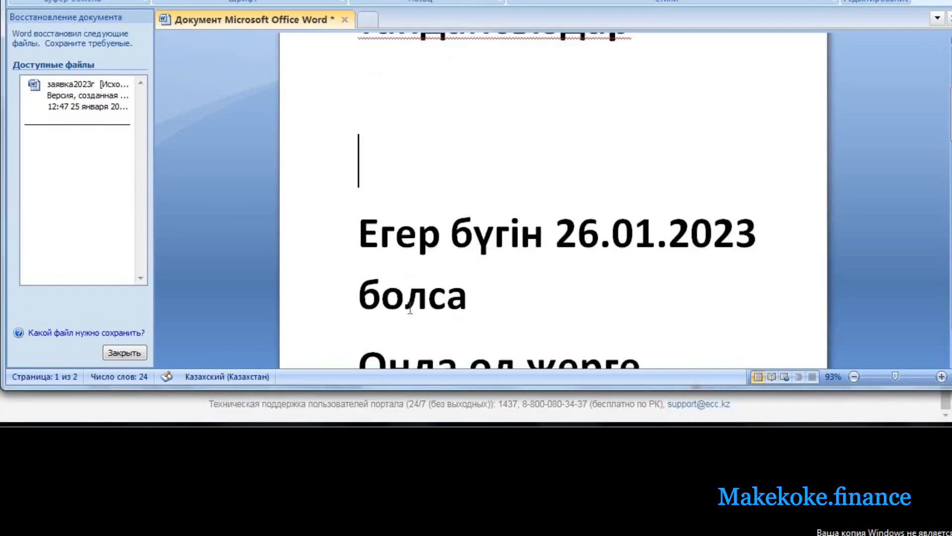
# Read the note in the Word document on which start date to enter for the price offers, extending its window downward
pyautogui.scroll(-3, 455, 198)
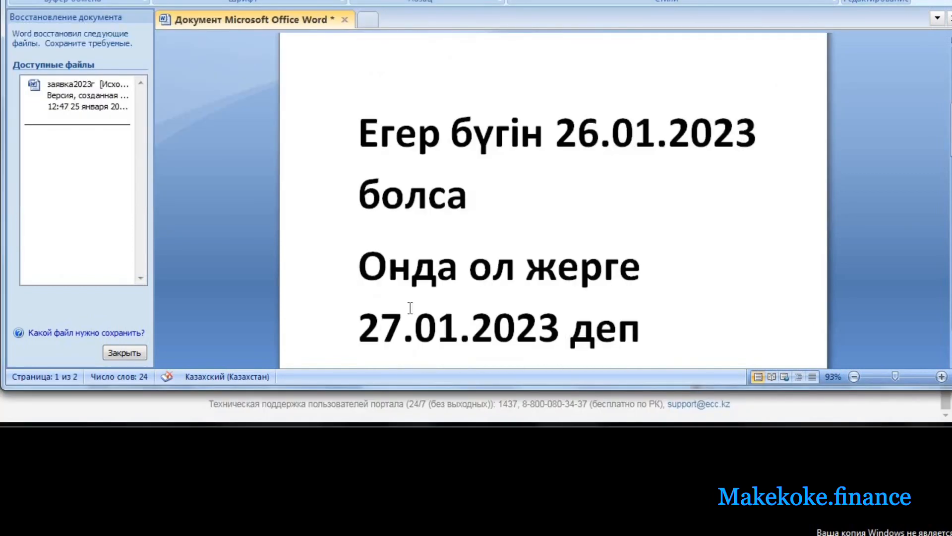
pyautogui.scroll(-1, 456, 198)
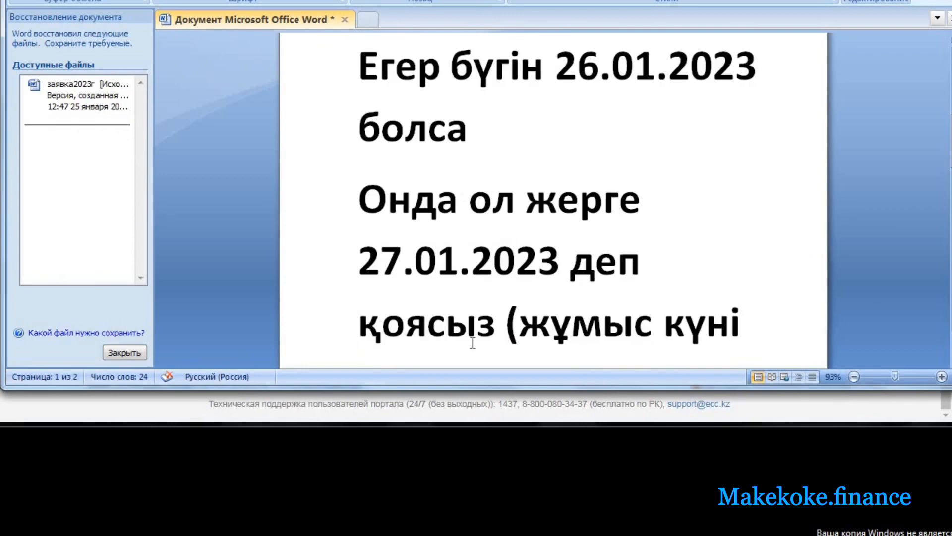
pyautogui.moveTo(452, 386); pyautogui.dragTo(460, 505)
pyautogui.scroll(-3, 463, 352)
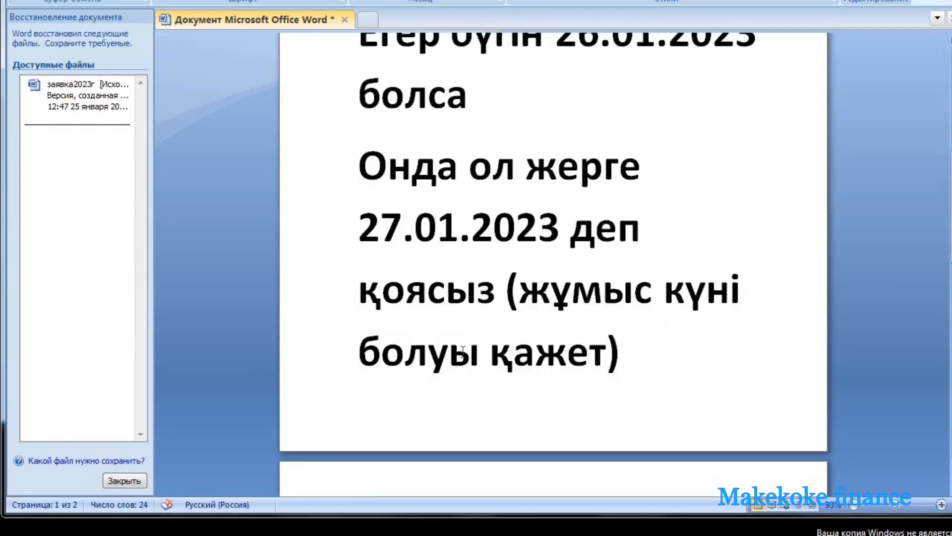
pyautogui.scroll(-5, 463, 352)
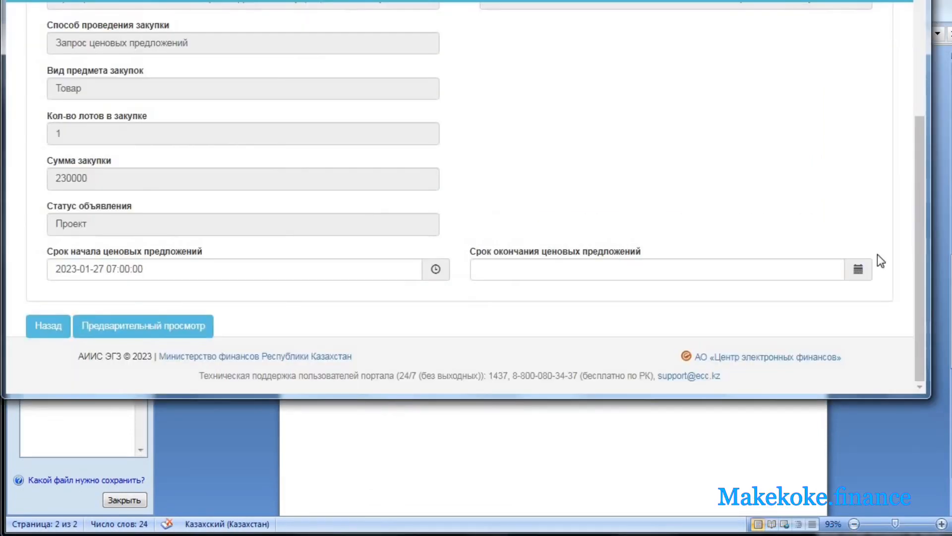
pyautogui.click(858, 271)
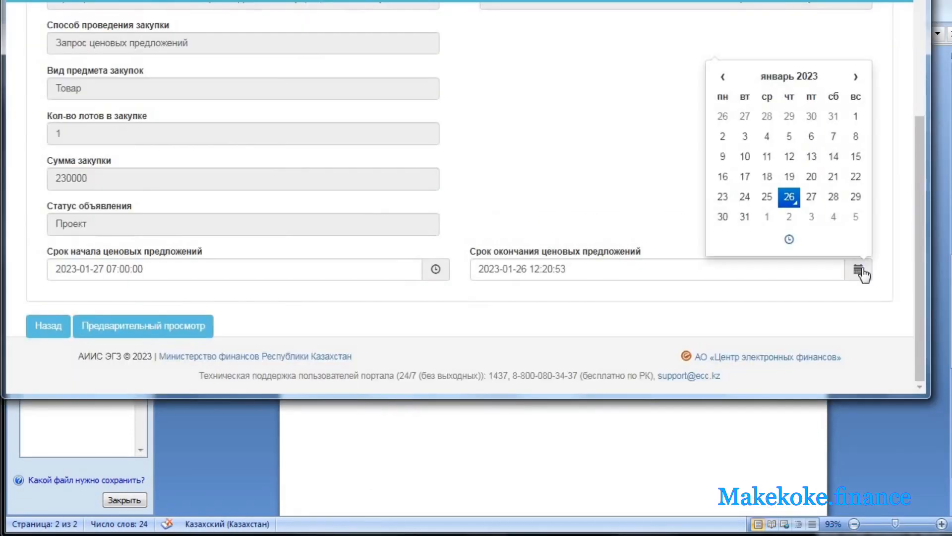
pyautogui.click(818, 199)
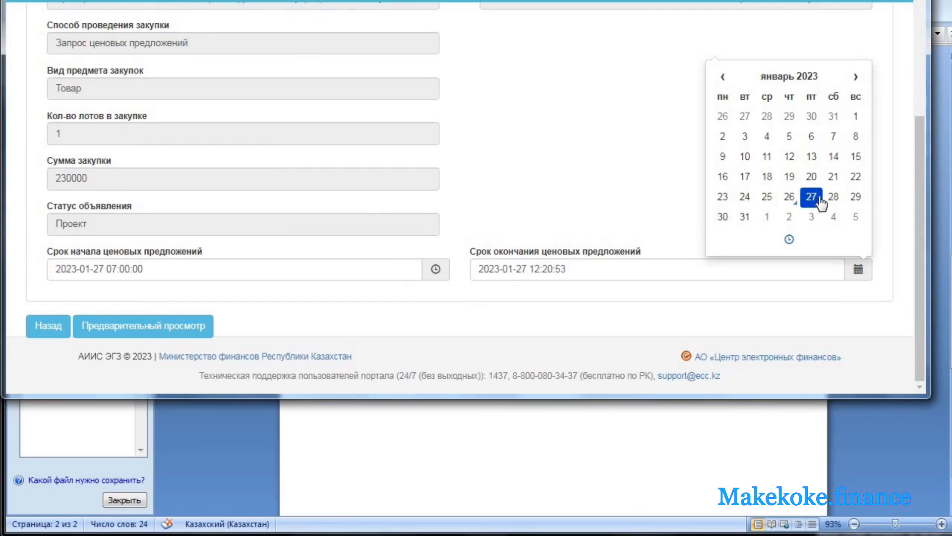
pyautogui.click(726, 219)
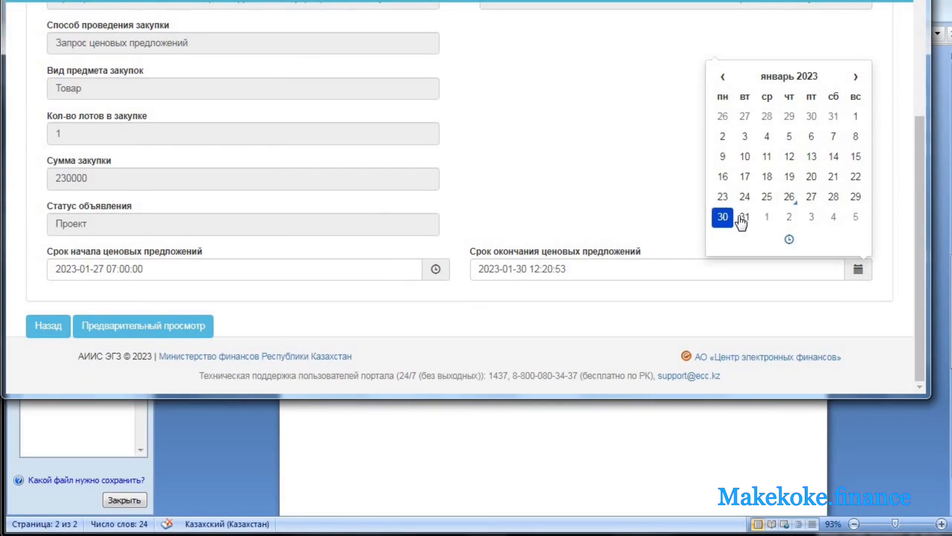
pyautogui.click(743, 218)
pyautogui.click(769, 218)
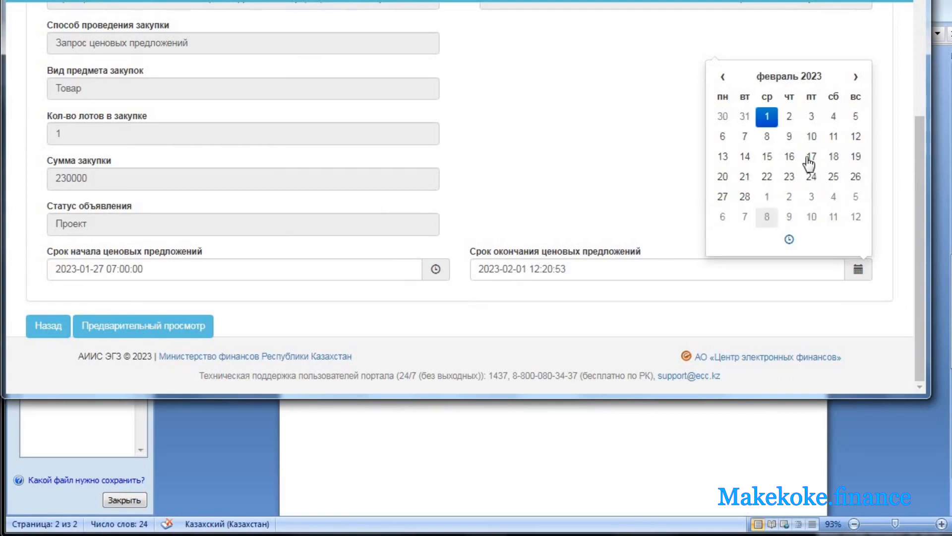
pyautogui.click(792, 120)
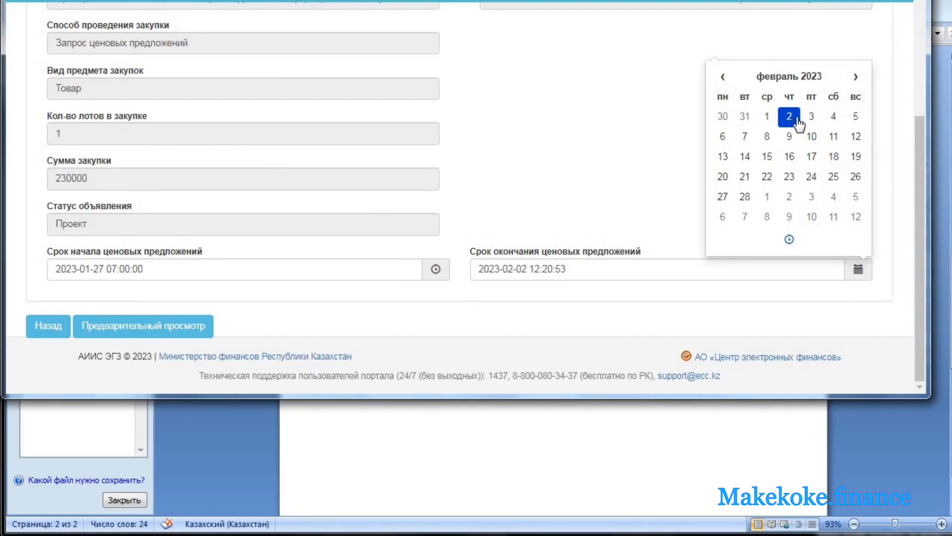
pyautogui.click(811, 119)
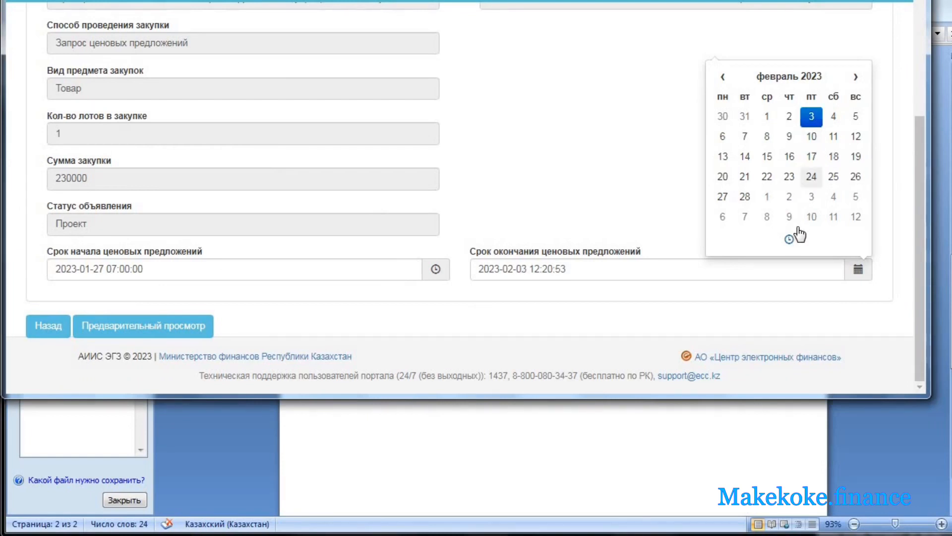
pyautogui.click(789, 239)
pyautogui.click(743, 186)
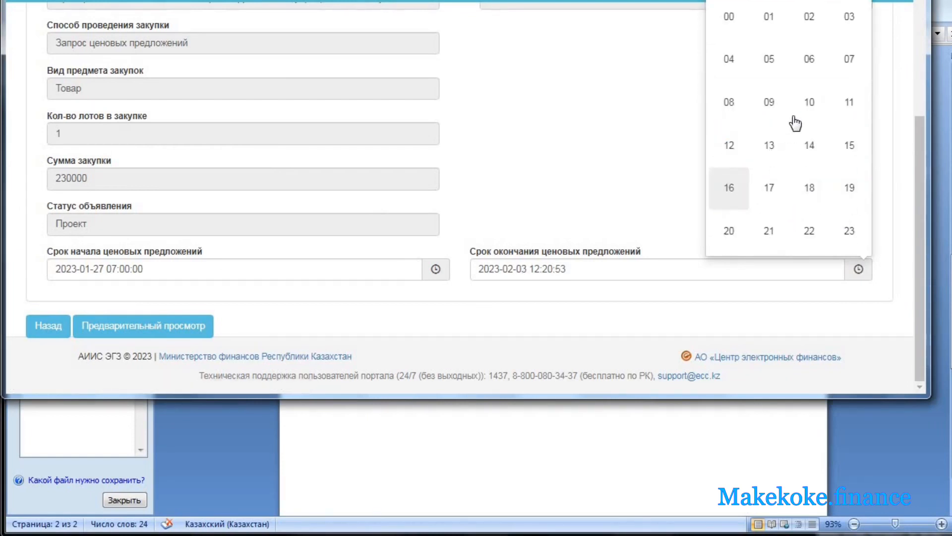
pyautogui.click(770, 102)
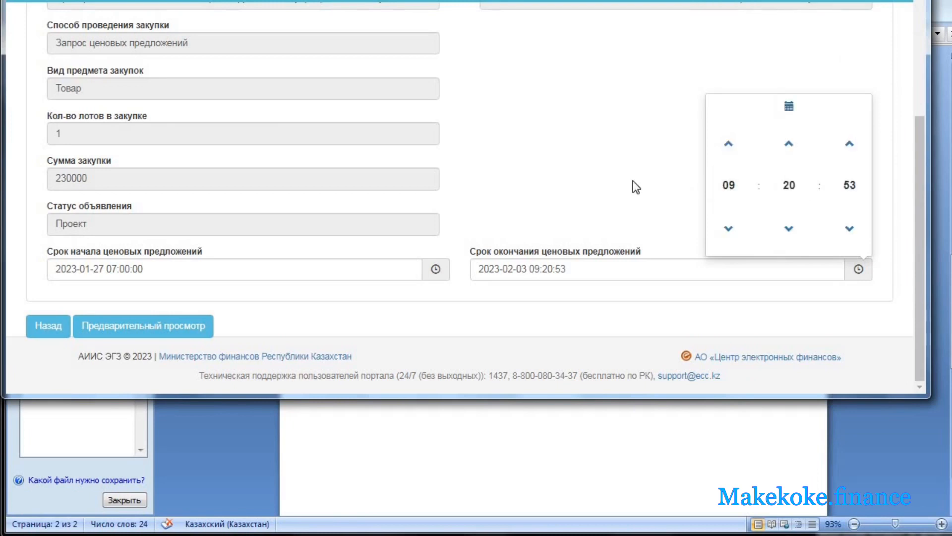
pyautogui.click(620, 198)
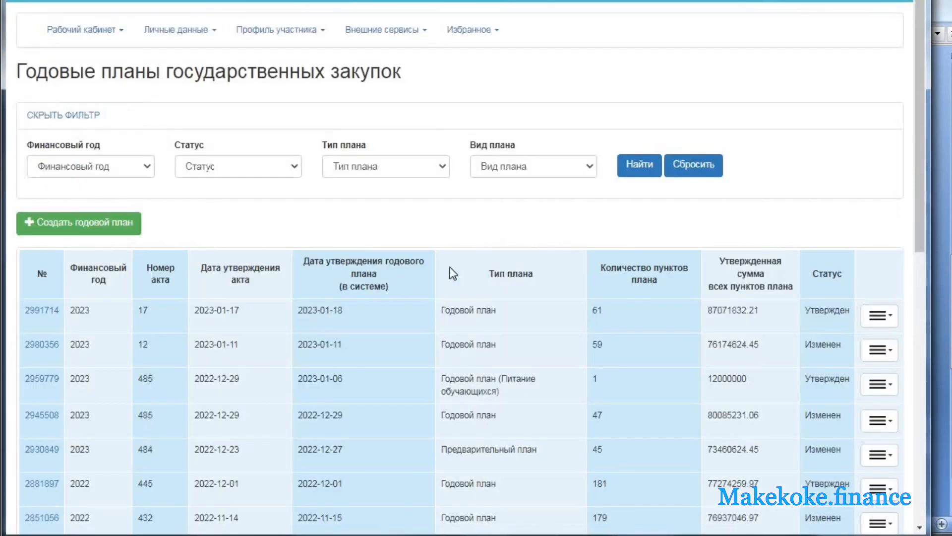
# Open the organizer's own announcements list and examine the status of the 360 000.00 household goods price-quotation announcement
pyautogui.click(99, 34)
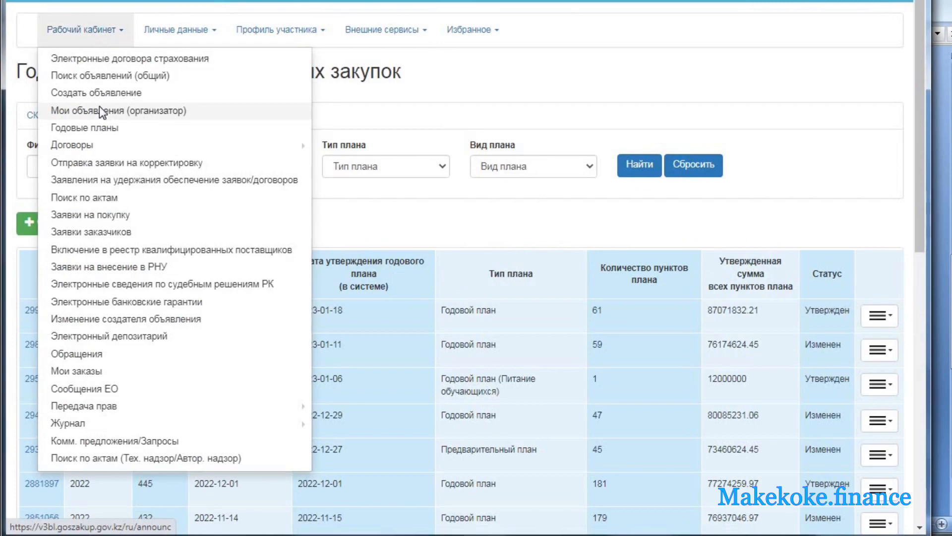
pyautogui.click(101, 112)
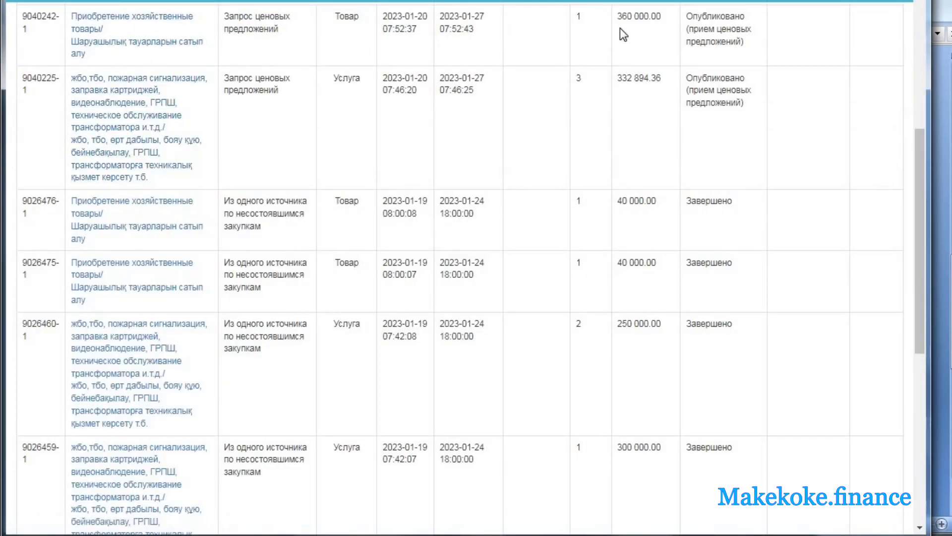
pyautogui.moveTo(687, 16); pyautogui.dragTo(745, 16)
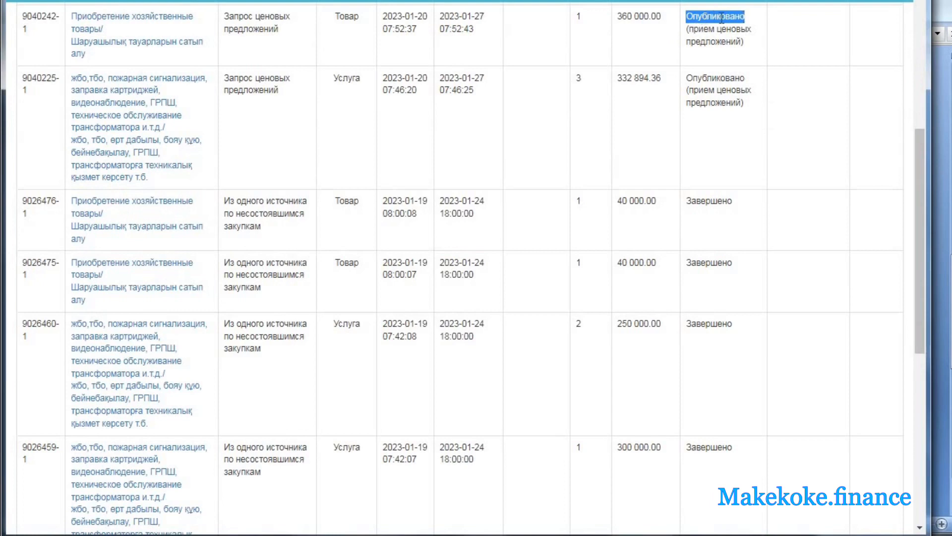
pyautogui.click(726, 43)
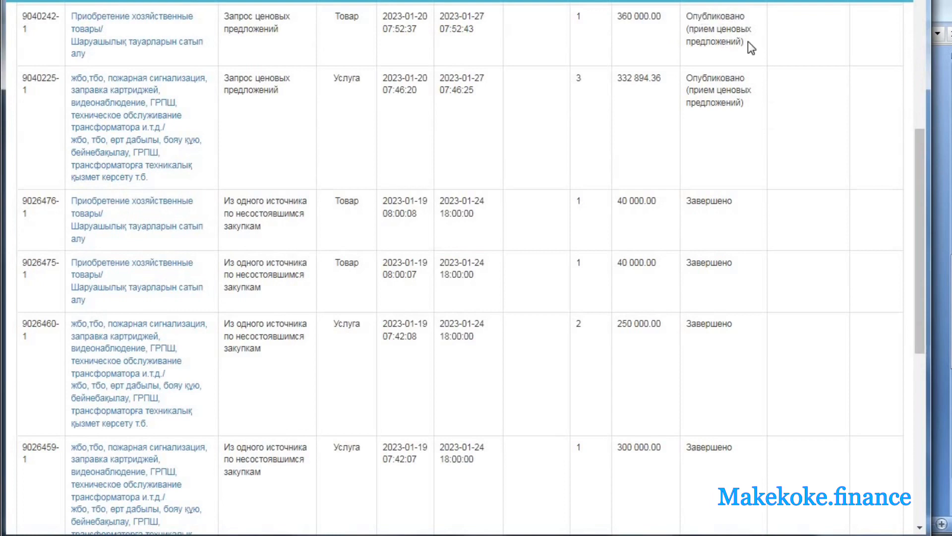
pyautogui.moveTo(744, 44); pyautogui.dragTo(688, 28)
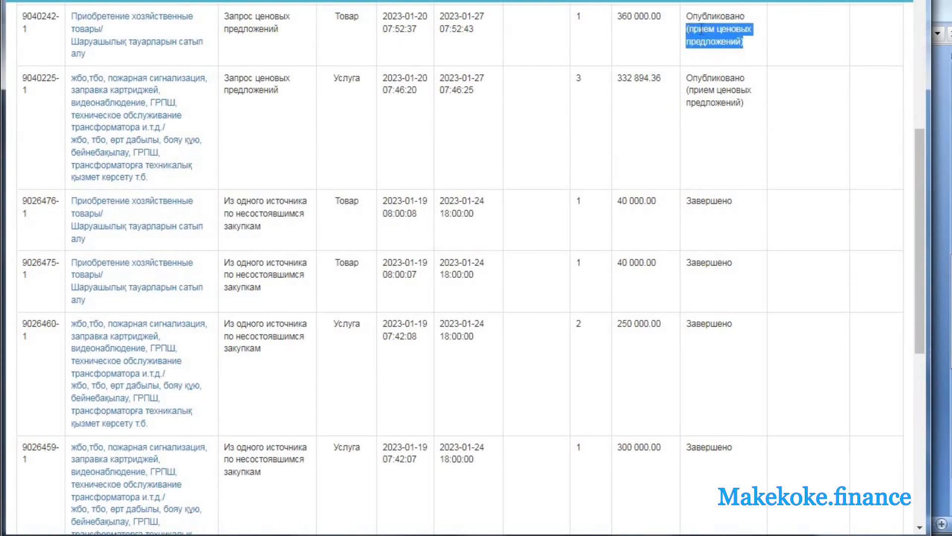